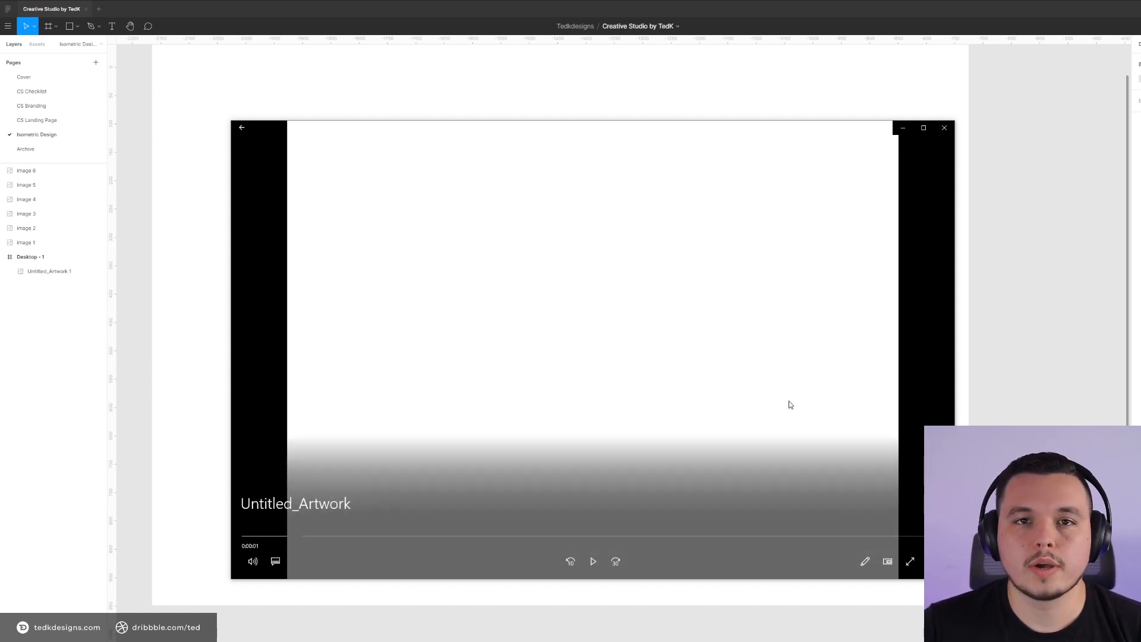
Play the Untitled_Artwork sketch video and close the player to return to the design canvas
{"action": "left_click", "coordinate": [592, 562]}
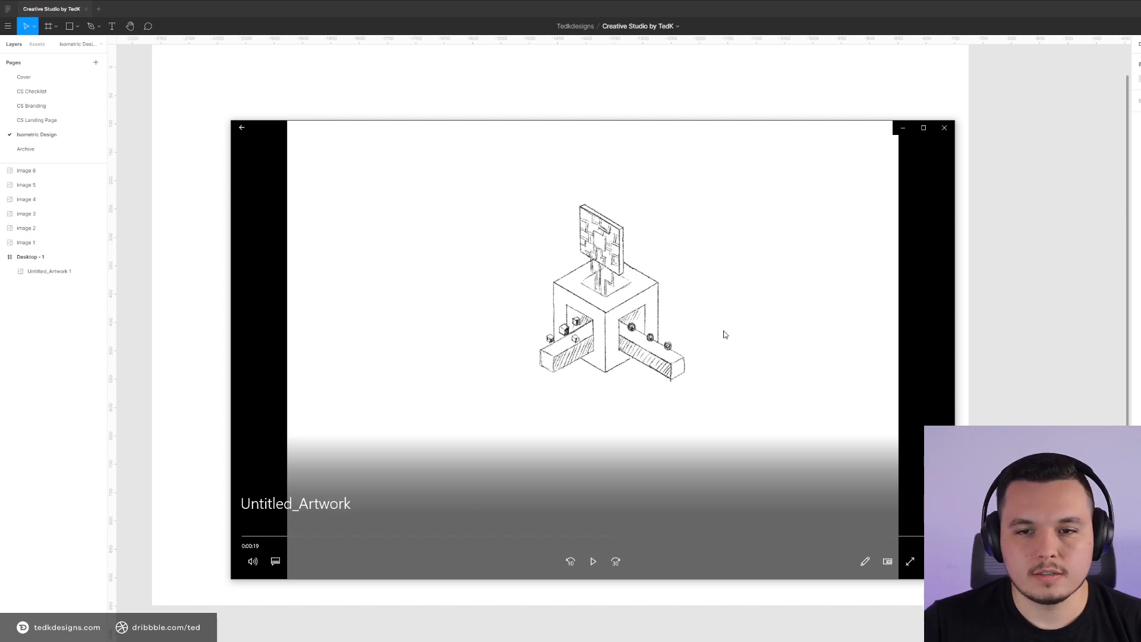
{"action": "left_click", "coordinate": [944, 127]}
{"action": "scroll", "coordinate": [762, 328], "scroll_direction": "up", "scroll_amount": 1}
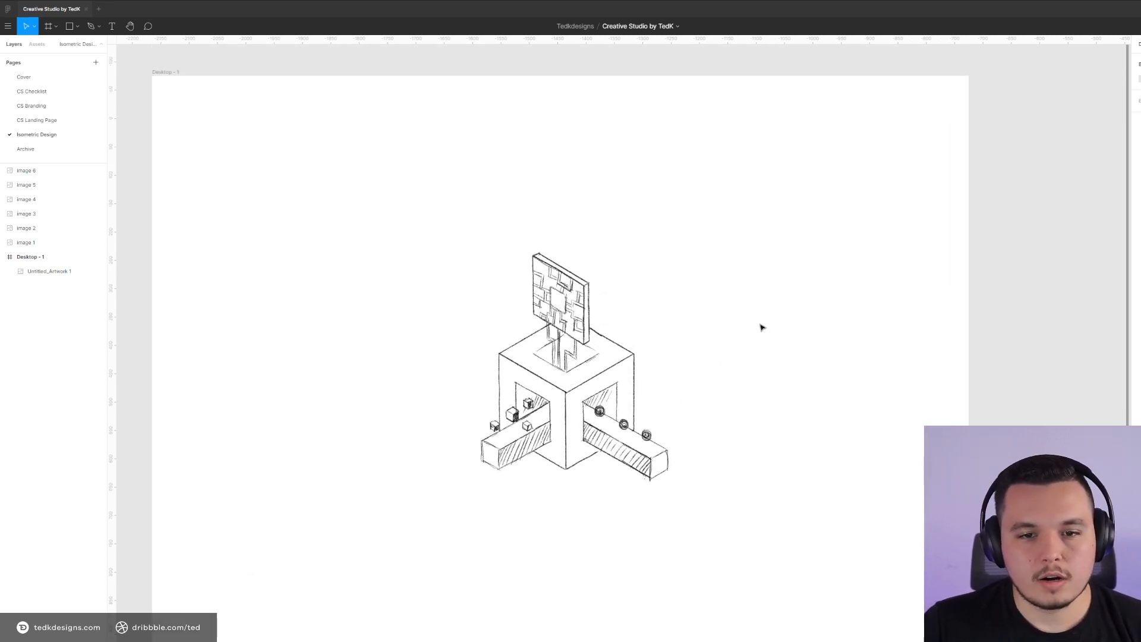
Set the imported sketch image to 50% opacity and lock its layer as a tracing reference
{"action": "left_click", "coordinate": [420, 473]}
{"action": "scroll", "coordinate": [387, 432], "scroll_direction": "left", "scroll_amount": 4}
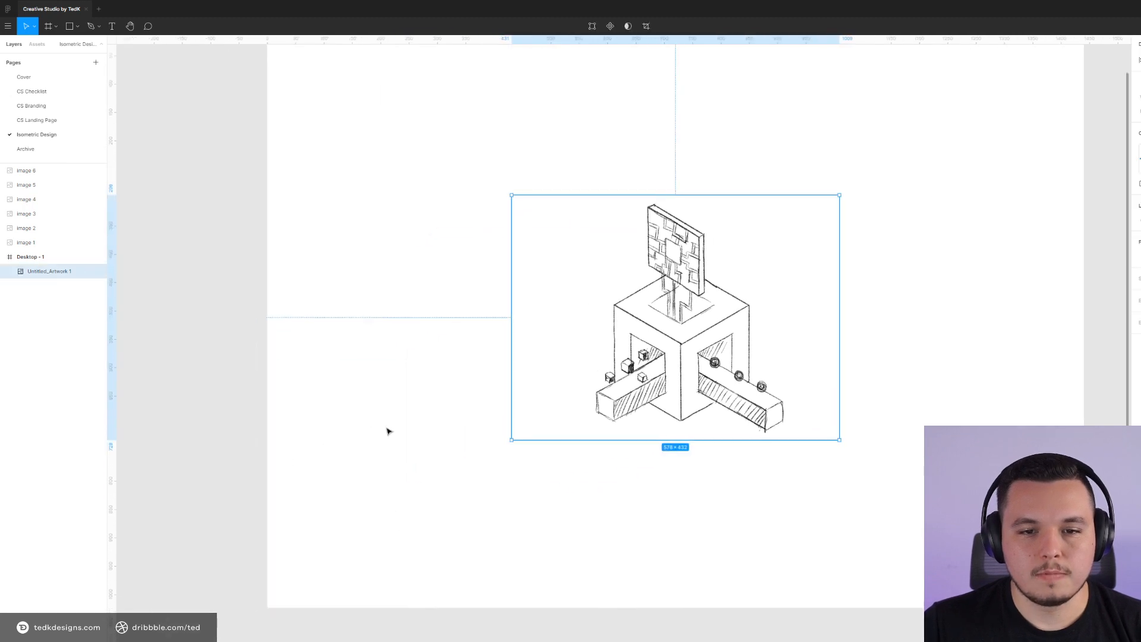
{"action": "scroll", "coordinate": [387, 431], "scroll_direction": "down", "scroll_amount": 2}
{"action": "scroll", "coordinate": [539, 388], "scroll_direction": "up", "scroll_amount": 5}
{"action": "key", "text": "5"}
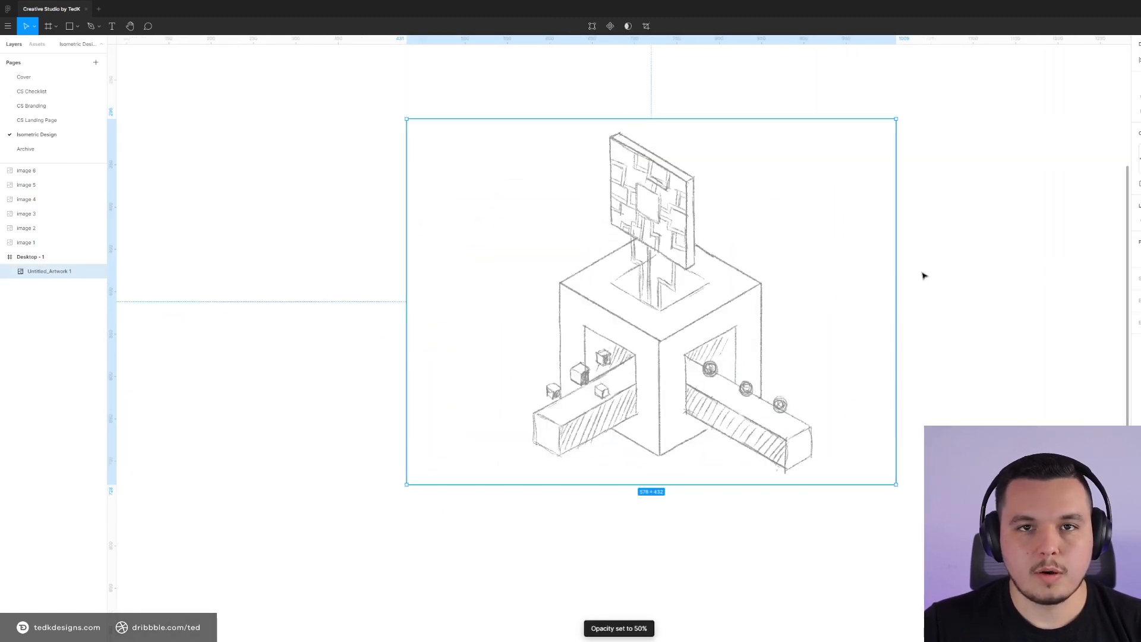
{"action": "scroll", "coordinate": [922, 273], "scroll_direction": "right", "scroll_amount": 2}
{"action": "scroll", "coordinate": [909, 249], "scroll_direction": "up", "scroll_amount": 1}
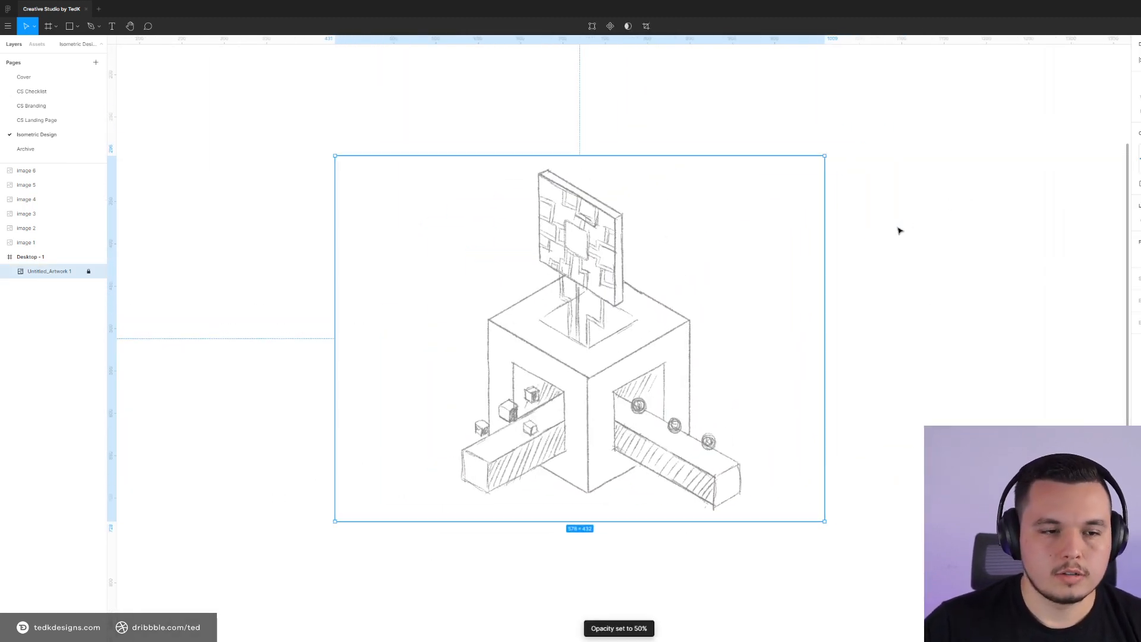
{"action": "left_click", "coordinate": [899, 230]}
{"action": "scroll", "coordinate": [891, 234], "scroll_direction": "down", "scroll_amount": 5}
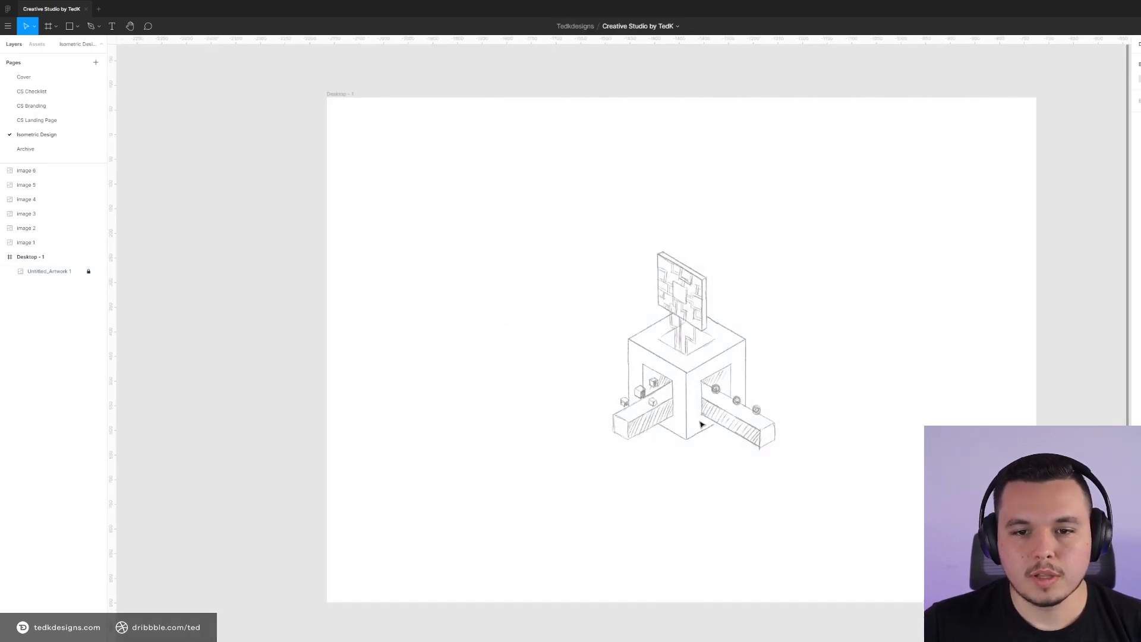
Launch the Isometric plugin on the Desktop - 1 frame and place its window clear of the sketch
{"action": "scroll", "coordinate": [751, 366], "scroll_direction": "up", "scroll_amount": 3}
{"action": "scroll", "coordinate": [699, 355], "scroll_direction": "right", "scroll_amount": 3}
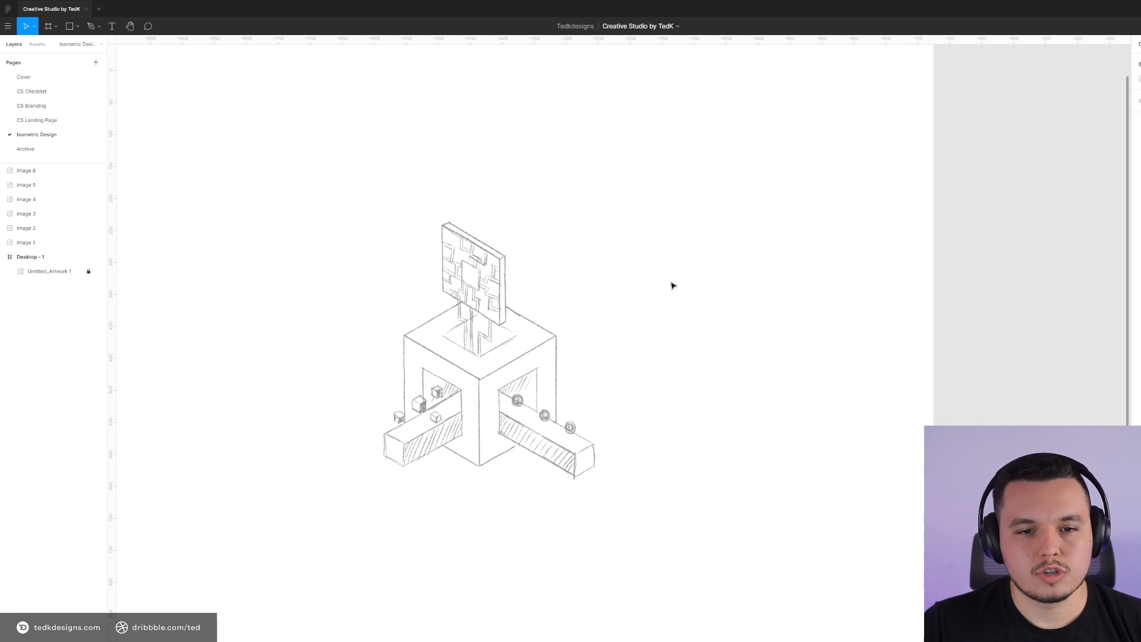
{"action": "right_click", "coordinate": [604, 158]}
{"action": "mouse_move", "coordinate": [671, 347]}
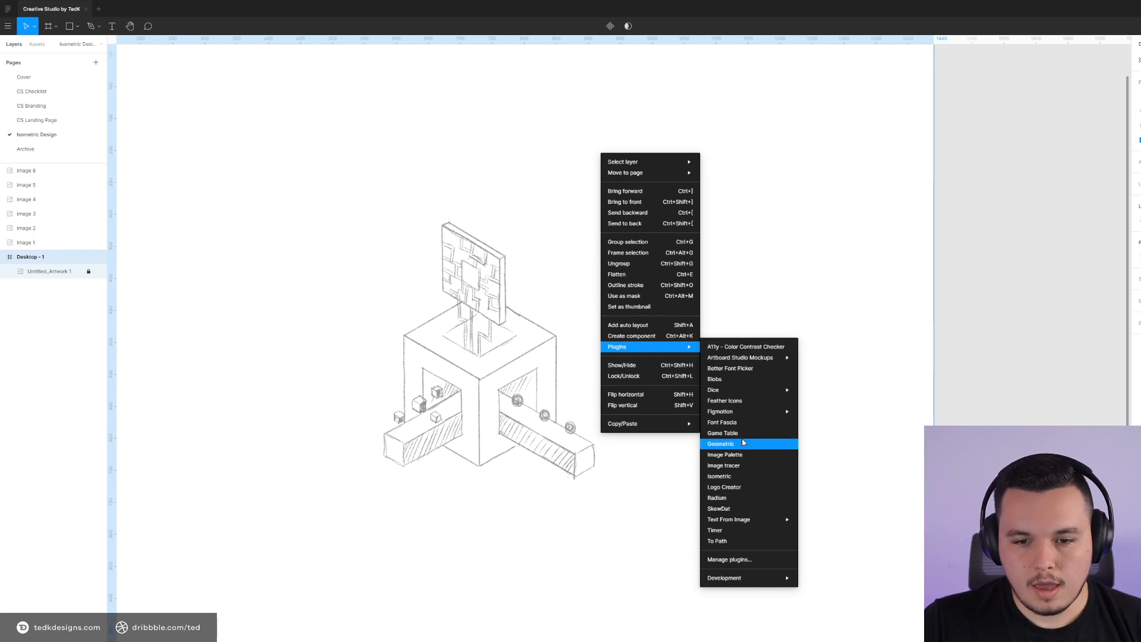
{"action": "left_click", "coordinate": [722, 477]}
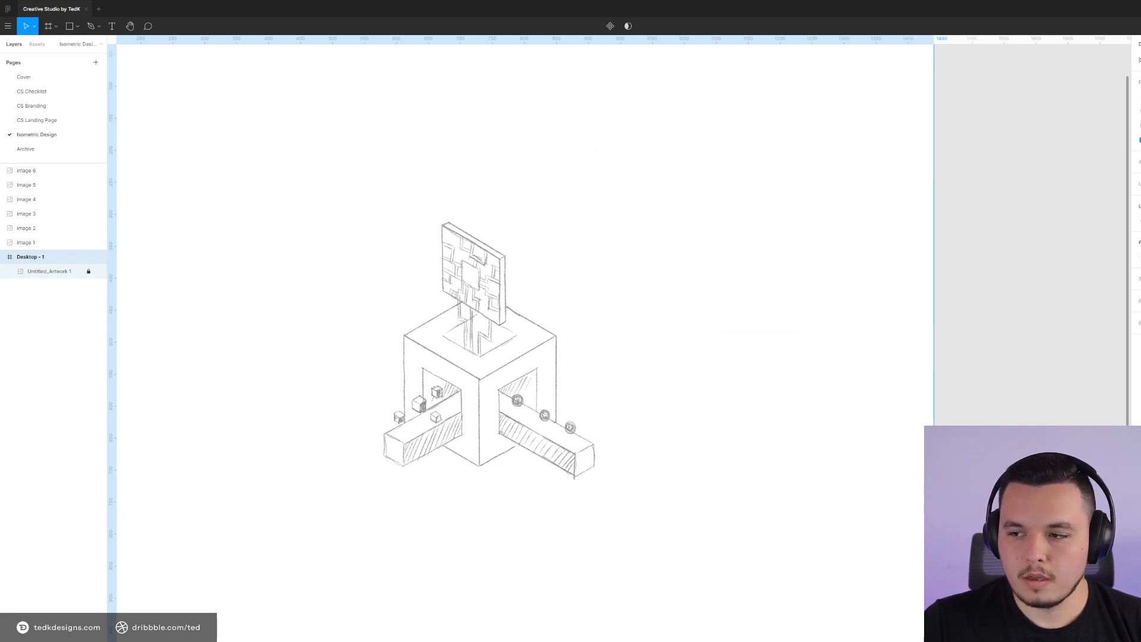
{"action": "mouse_move", "coordinate": [583, 158]}
{"action": "left_mouse_down"}
{"action": "mouse_move", "coordinate": [792, 186]}
{"action": "mouse_move", "coordinate": [986, 190]}
{"action": "mouse_move", "coordinate": [980, 149]}
{"action": "mouse_move", "coordinate": [734, 151]}
{"action": "left_mouse_up"}
{"action": "left_click", "coordinate": [821, 177]}
Draw a square about 126 × 126 above the sketch and project it as an isometric top face with the plugin
{"action": "key", "text": "r"}
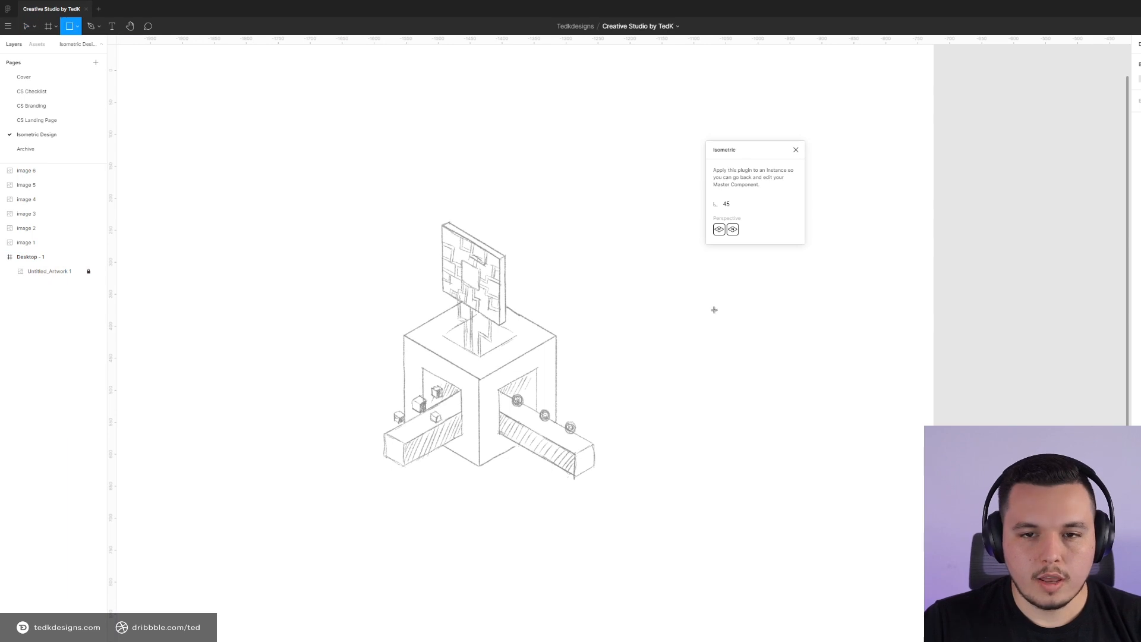
{"action": "mouse_move", "coordinate": [438, 97]}
{"action": "left_mouse_down"}
{"action": "mouse_move", "coordinate": [647, 211]}
{"action": "mouse_move", "coordinate": [543, 204]}
{"action": "mouse_move", "coordinate": [521, 178]}
{"action": "left_mouse_up"}
{"action": "scroll", "coordinate": [530, 143], "scroll_direction": "up", "scroll_amount": 1}
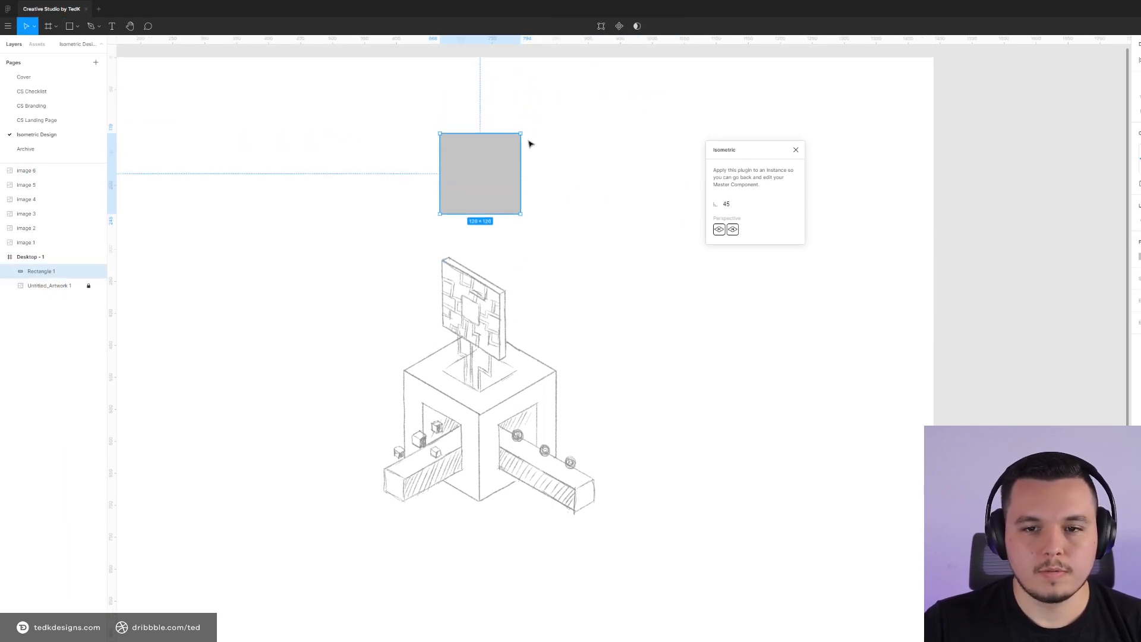
{"action": "left_click", "coordinate": [732, 230]}
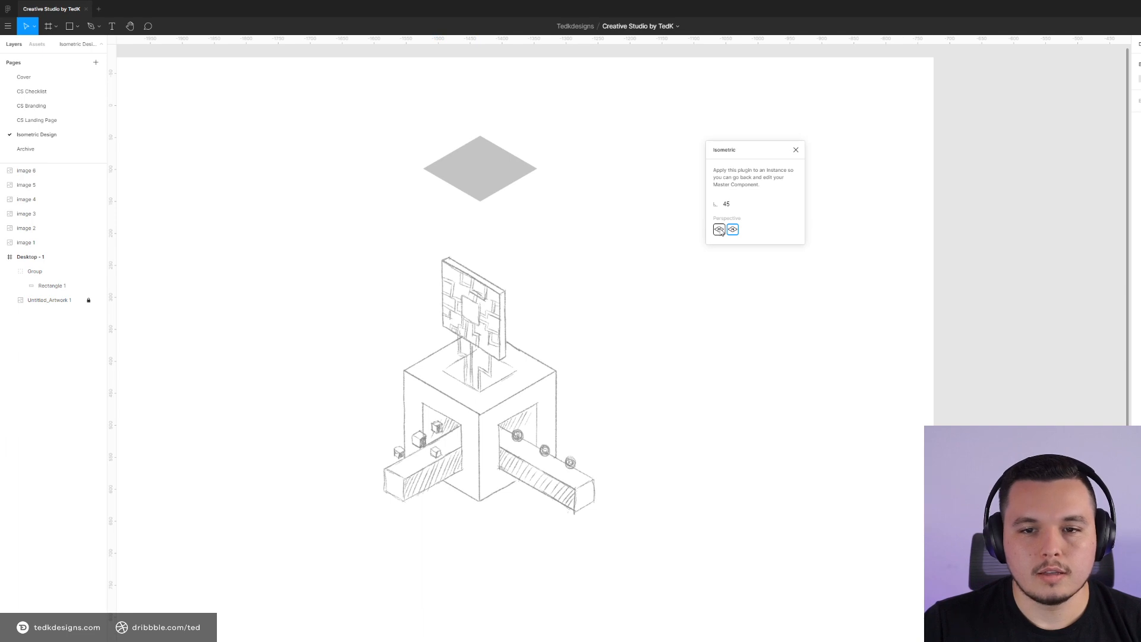
Form the cube's two side faces from a rotated copy of the isometric square and its horizontally flipped duplicate
{"action": "left_click", "coordinate": [511, 169]}
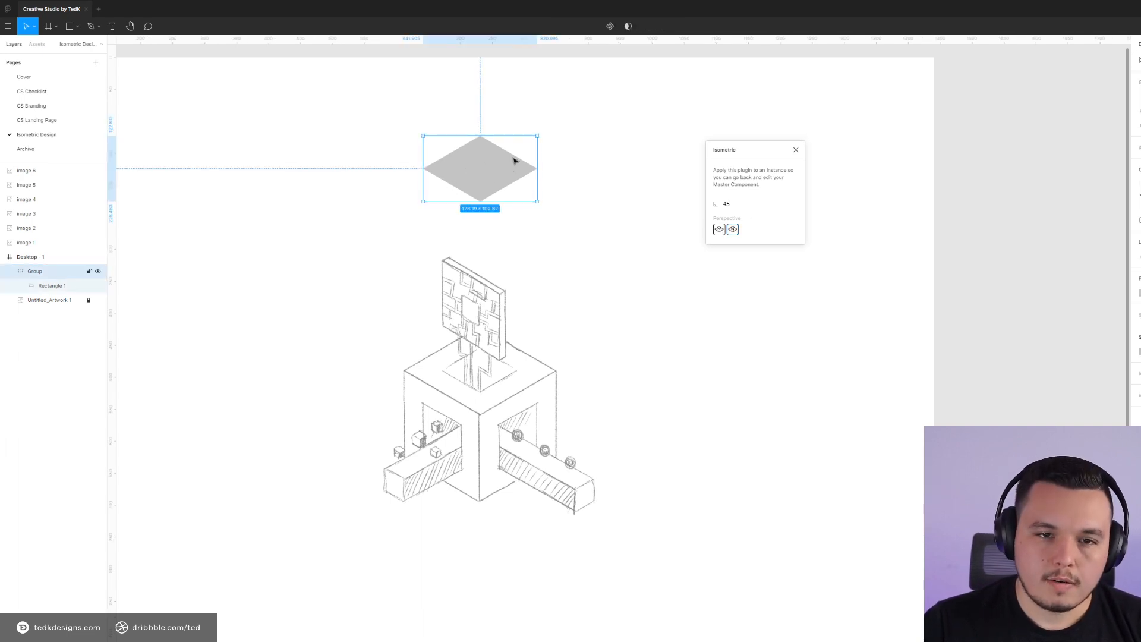
{"action": "left_click_drag", "start_coordinate": [511, 166], "coordinate": [692, 252]}
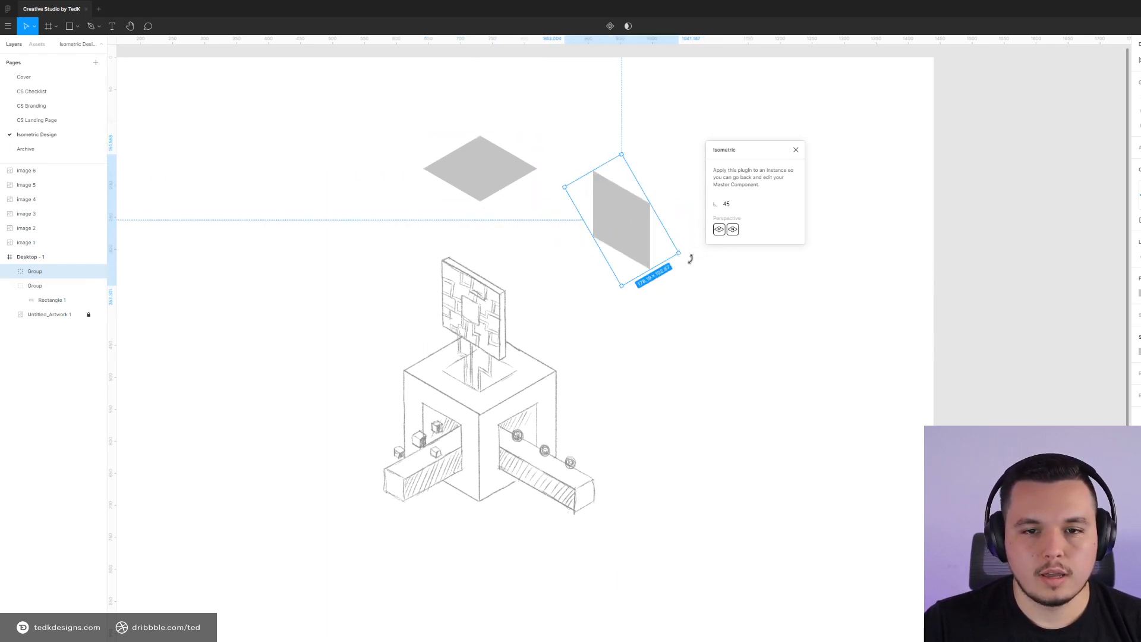
{"action": "left_click_drag", "start_coordinate": [633, 229], "coordinate": [506, 220]}
{"action": "key", "text": "ctrl+c"}
{"action": "key", "text": "ctrl+v"}
{"action": "key", "text": "shift+h"}
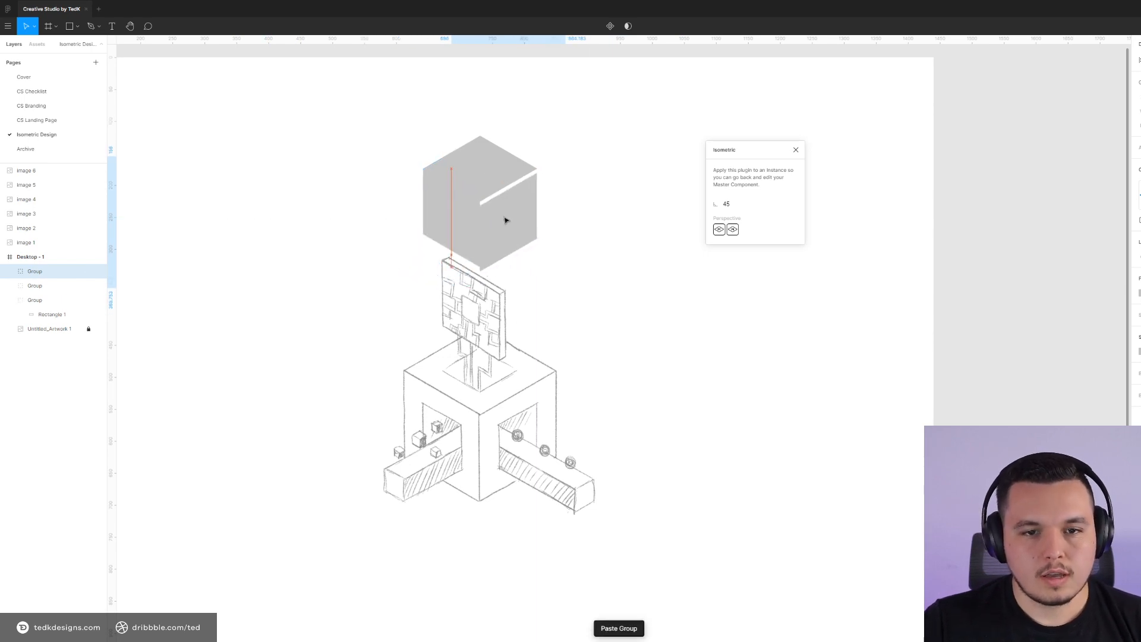
Reduce the opacity of the cube's two side faces to shade them lighter than the top
{"action": "key", "text": "5"}
{"action": "left_click", "coordinate": [448, 224]}
{"action": "key", "text": "5"}
{"action": "left_click", "coordinate": [650, 226]}
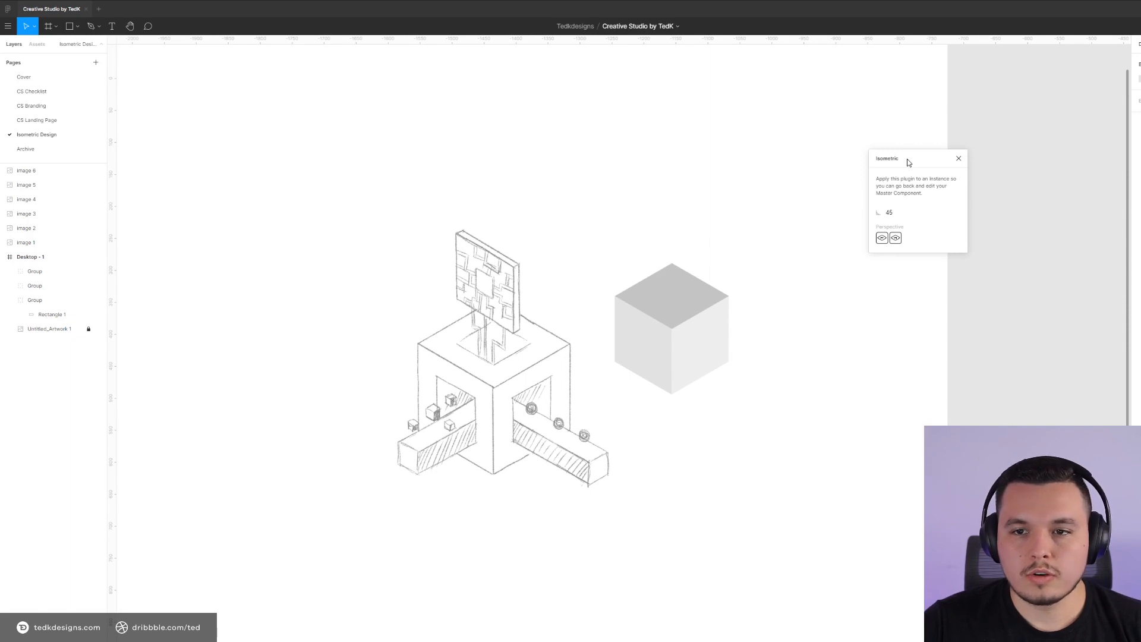
Move the plugin window aside and place the complete three-face cube over the sketched cube
{"action": "left_click_drag", "start_coordinate": [907, 162], "coordinate": [892, 120]}
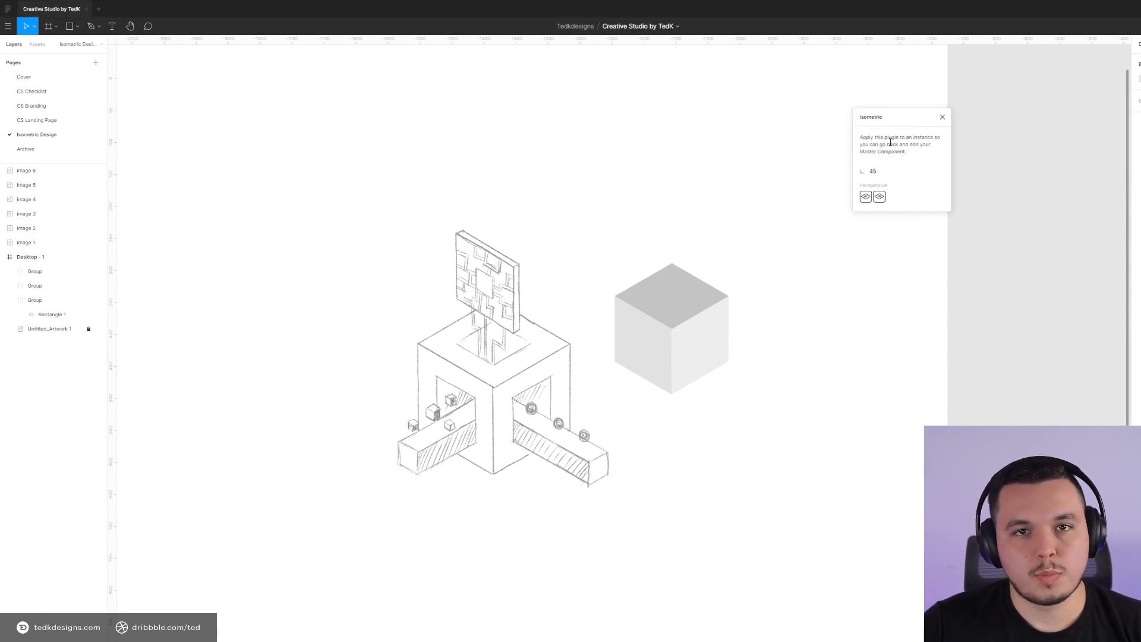
{"action": "left_click_drag", "start_coordinate": [760, 270], "coordinate": [707, 428]}
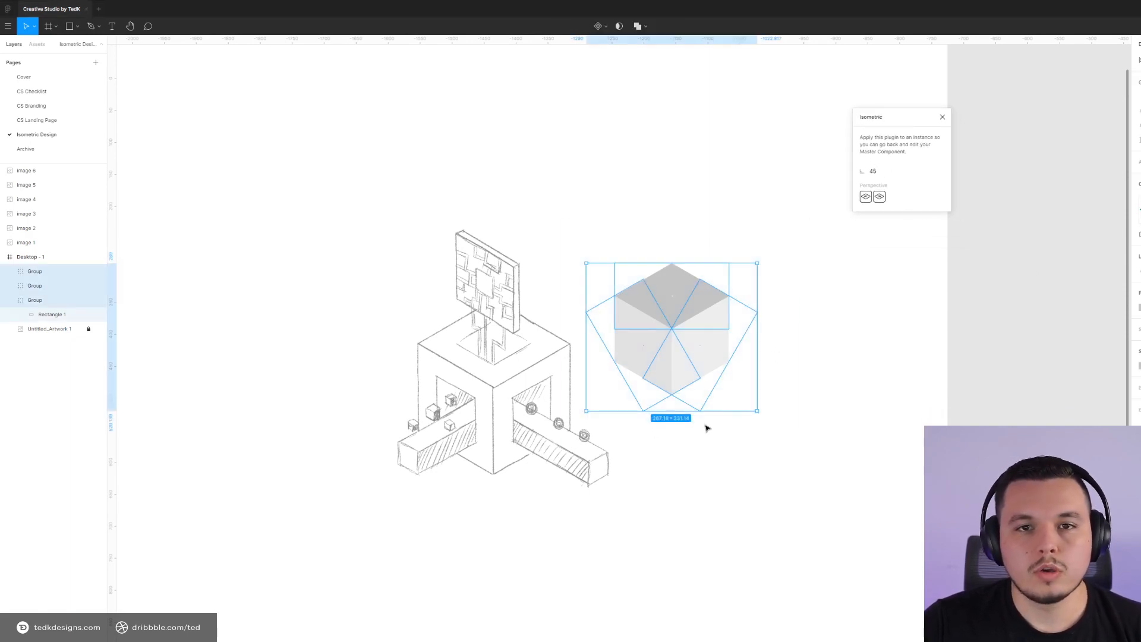
{"action": "left_click_drag", "start_coordinate": [682, 328], "coordinate": [507, 364]}
{"action": "scroll", "coordinate": [502, 469], "scroll_direction": "up", "scroll_amount": 3}
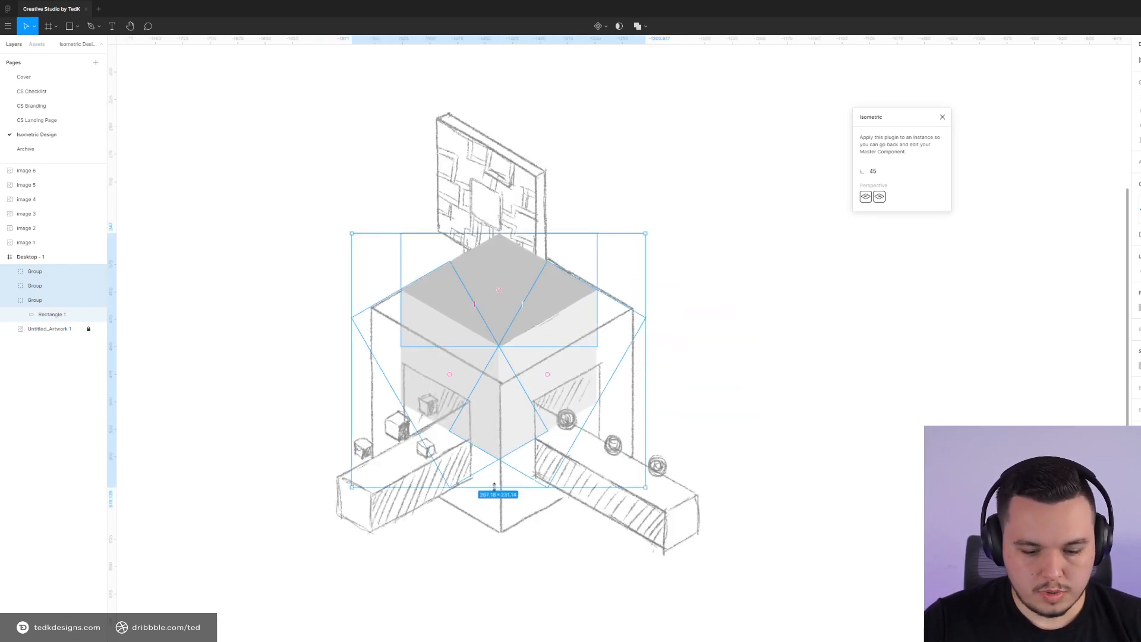
Ungroup the three cube faces, make them semi-transparent and fill them with red
{"action": "key", "text": "ctrl+shift+g"}
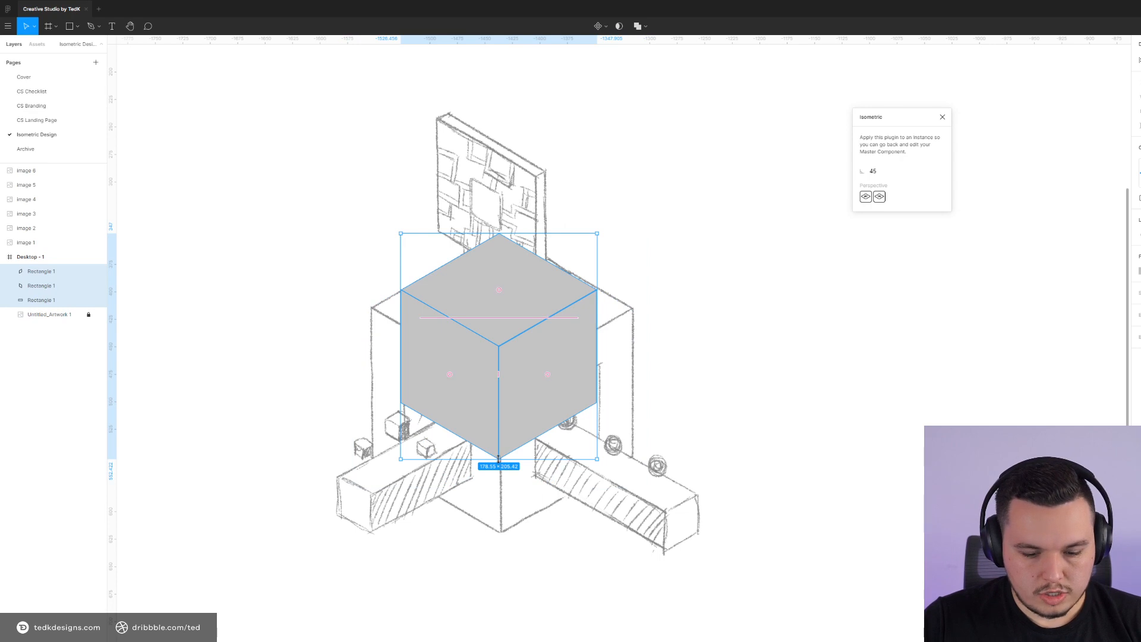
{"action": "key", "text": "5"}
{"action": "left_click", "coordinate": [1138, 271]}
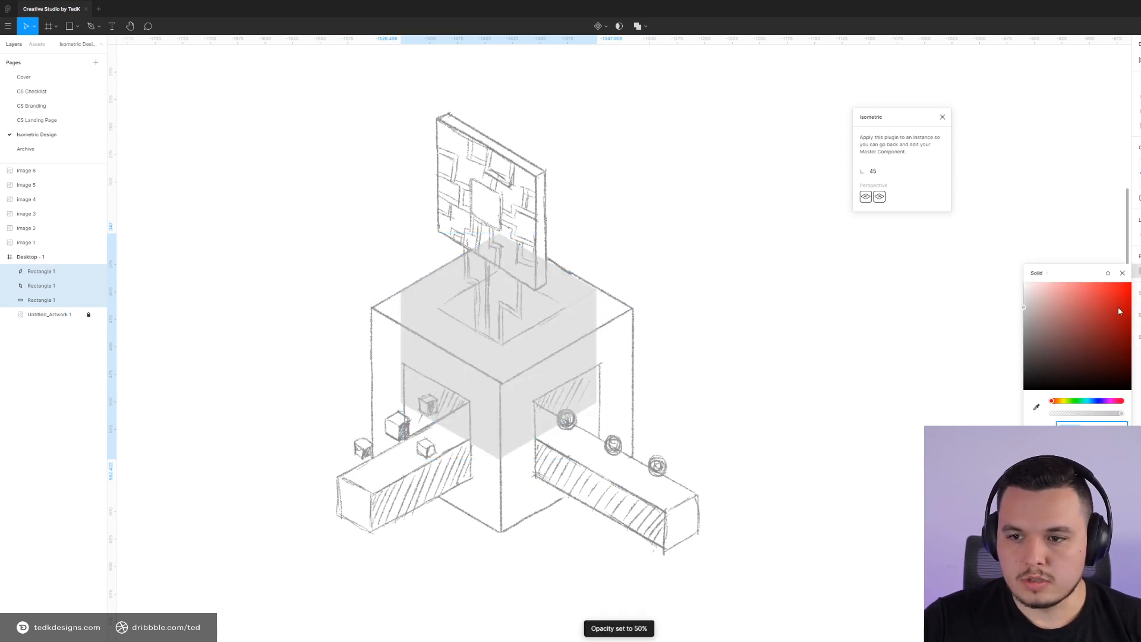
{"action": "left_click", "coordinate": [1128, 281]}
{"action": "left_click", "coordinate": [891, 324]}
Set the cube's left face to 20% opacity and its top and right faces to 30%
{"action": "left_click", "coordinate": [555, 375]}
{"action": "left_click", "coordinate": [433, 382]}
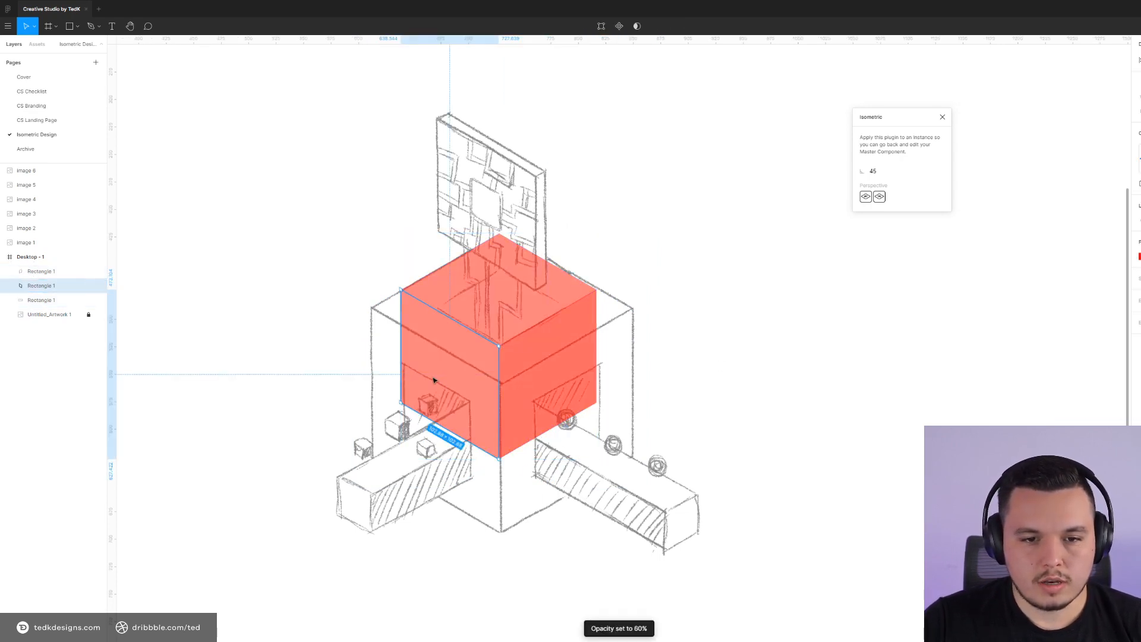
{"action": "key", "text": "2"}
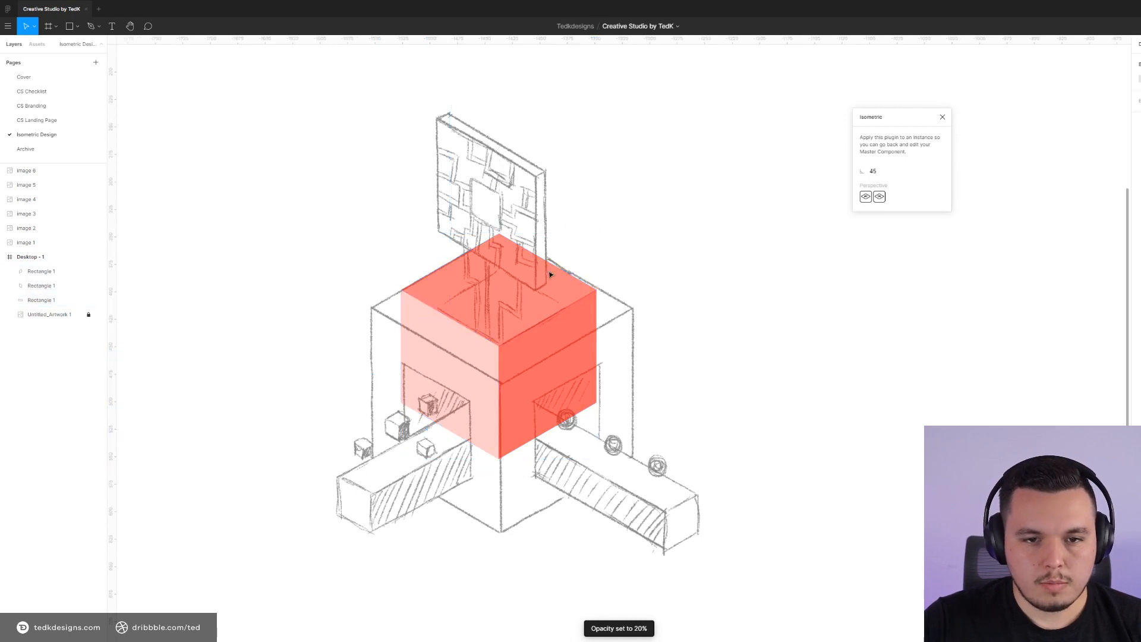
{"action": "left_click", "coordinate": [528, 300]}
{"action": "key", "text": "3"}
{"action": "left_click", "coordinate": [568, 345]}
{"action": "key", "text": "3"}
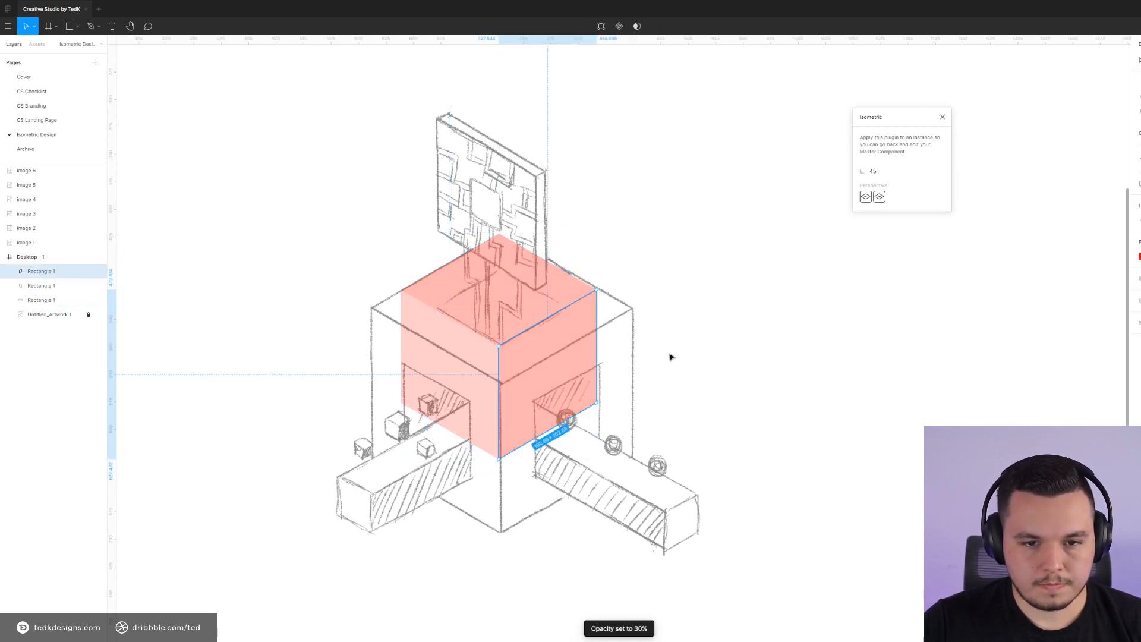
Scale and shift all three cube faces to match the sketched cube outline, about 235 × 271 overall
{"action": "key", "text": "ctrl+a"}
{"action": "left_click_drag", "start_coordinate": [498, 462], "coordinate": [505, 529]}
{"action": "left_click_drag", "start_coordinate": [520, 479], "coordinate": [520, 476]}
{"action": "left_click_drag", "start_coordinate": [775, 440], "coordinate": [781, 385]}
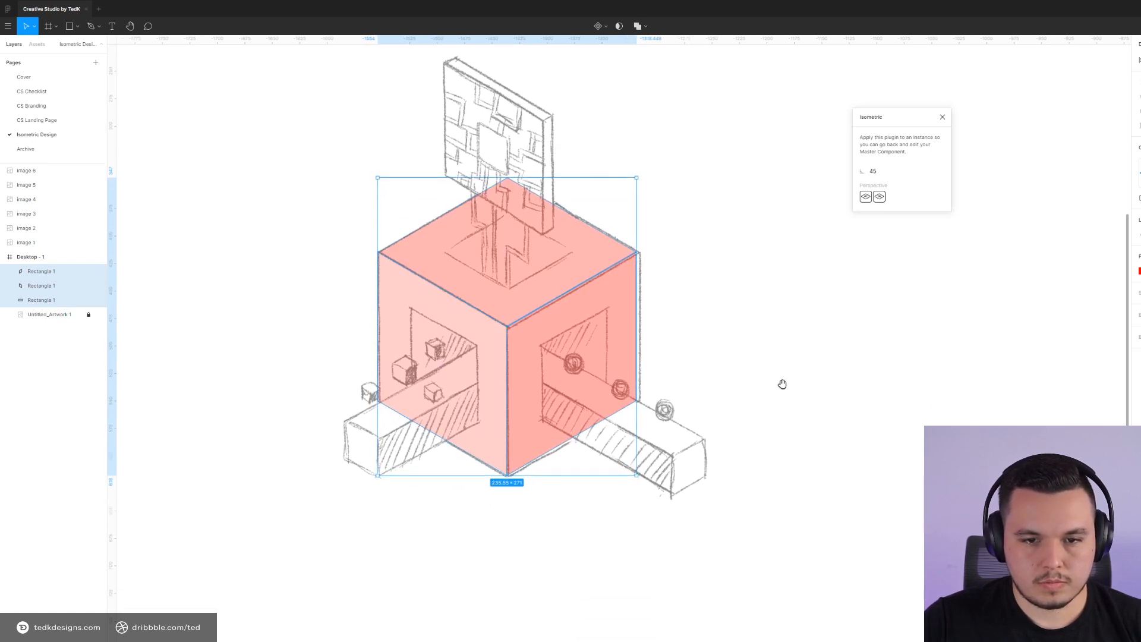
Copy the cube's right face and scale it down to fit the end face of the right-hand beam
{"action": "left_click", "coordinate": [585, 384]}
{"action": "left_click_drag", "start_coordinate": [608, 381], "coordinate": [891, 405]}
{"action": "left_click_drag", "start_coordinate": [849, 312], "coordinate": [724, 438]}
{"action": "scroll", "coordinate": [706, 486], "scroll_direction": "up", "scroll_amount": 3}
{"action": "scroll", "coordinate": [741, 458], "scroll_direction": "down", "scroll_amount": 3}
Duplicate the beam's end face and place the mirrored copy next to it as the start of the beam's side face
{"action": "key", "text": "ctrl+c"}
{"action": "key", "text": "ctrl+v"}
{"action": "left_click_drag", "start_coordinate": [707, 450], "coordinate": [677, 451]}
Fill the right beam's side face with FF7474 and give its end face a paler red
{"action": "left_click", "coordinate": [1139, 256]}
{"action": "left_click", "coordinate": [1067, 400]}
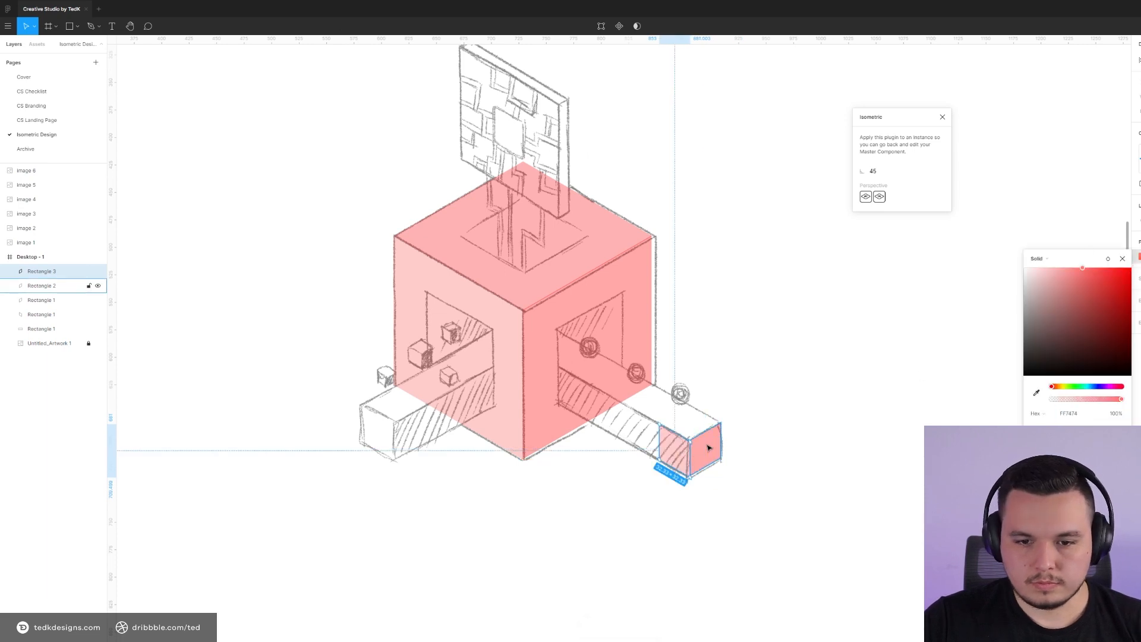
{"action": "left_click", "coordinate": [707, 448]}
{"action": "left_click", "coordinate": [1138, 256]}
{"action": "left_click", "coordinate": [1060, 400]}
Stretch the right beam's side face back along the sketched hatched side to the cube opening
{"action": "scroll", "coordinate": [691, 491], "scroll_direction": "up", "scroll_amount": 3}
{"action": "left_click", "coordinate": [653, 404]}
{"action": "left_click_drag", "start_coordinate": [627, 381], "coordinate": [411, 265]}
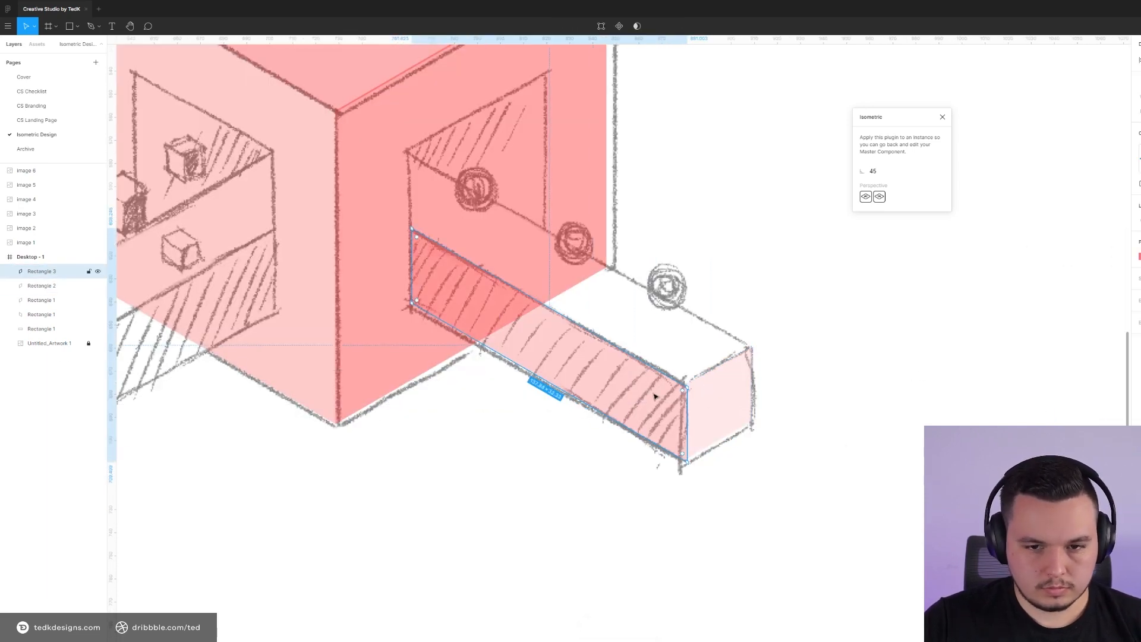
Duplicate the beam's side face, flip and rotate it into the beam's top face, and fill it with blue
{"action": "key", "text": "ctrl+c"}
{"action": "key", "text": "ctrl+v"}
{"action": "key", "text": "shift+h"}
{"action": "left_click_drag", "start_coordinate": [699, 226], "coordinate": [718, 410]}
{"action": "left_click_drag", "start_coordinate": [631, 391], "coordinate": [661, 328]}
{"action": "left_click", "coordinate": [1139, 256]}
{"action": "left_click", "coordinate": [1103, 387]}
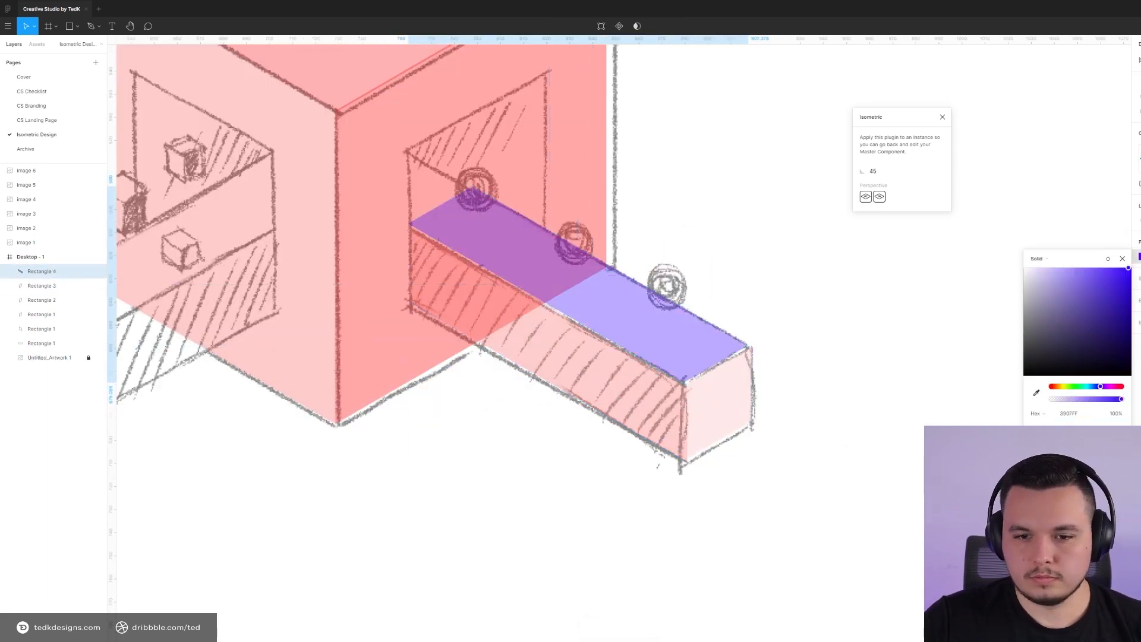
Set the right beam's top, side and end faces to 70% opacity
{"action": "left_click", "coordinate": [660, 404], "text": "shift"}
{"action": "left_click", "coordinate": [710, 387], "text": "shift"}
{"action": "key", "text": "7"}
{"action": "left_click", "coordinate": [863, 331]}
Extend the blue top face back into the cube and subtract a rectangle to trim it at the opening's vertical edge
{"action": "left_click", "coordinate": [505, 228]}
{"action": "left_click_drag", "start_coordinate": [450, 196], "coordinate": [378, 162]}
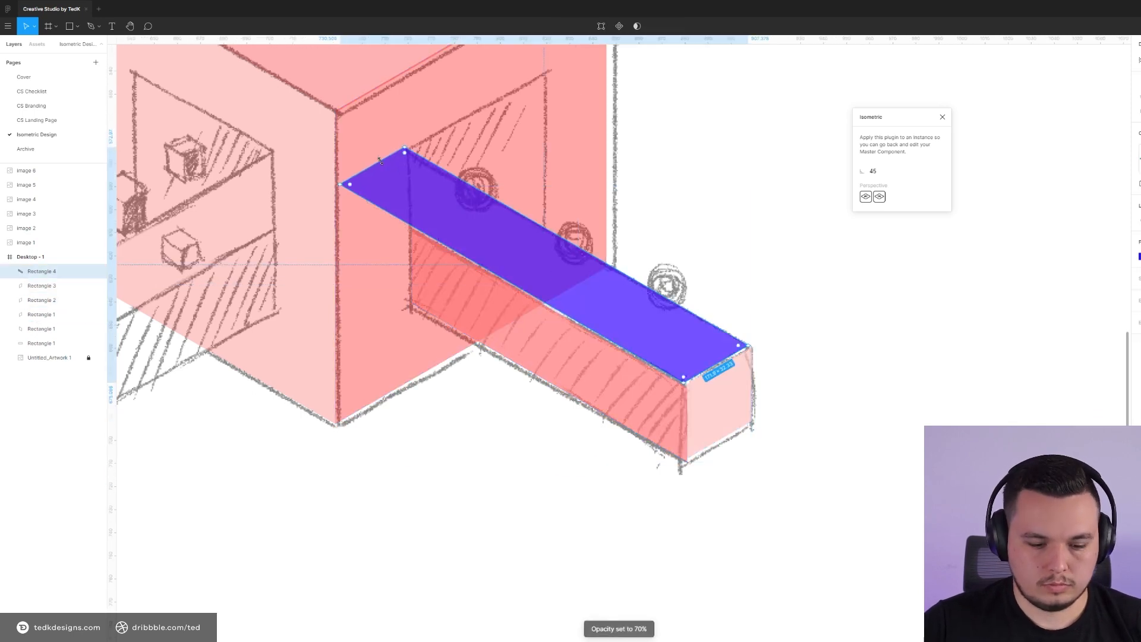
{"action": "key", "text": "r"}
{"action": "left_click_drag", "start_coordinate": [331, 109], "coordinate": [410, 317]}
{"action": "left_click", "coordinate": [460, 229], "text": "shift"}
{"action": "left_click", "coordinate": [643, 26]}
{"action": "left_click", "coordinate": [652, 60]}
{"action": "left_click", "coordinate": [724, 115]}
Set the opacity of the cube's right and left faces to 10%
{"action": "scroll", "coordinate": [723, 115], "scroll_direction": "left", "scroll_amount": 5}
{"action": "left_click", "coordinate": [502, 247]}
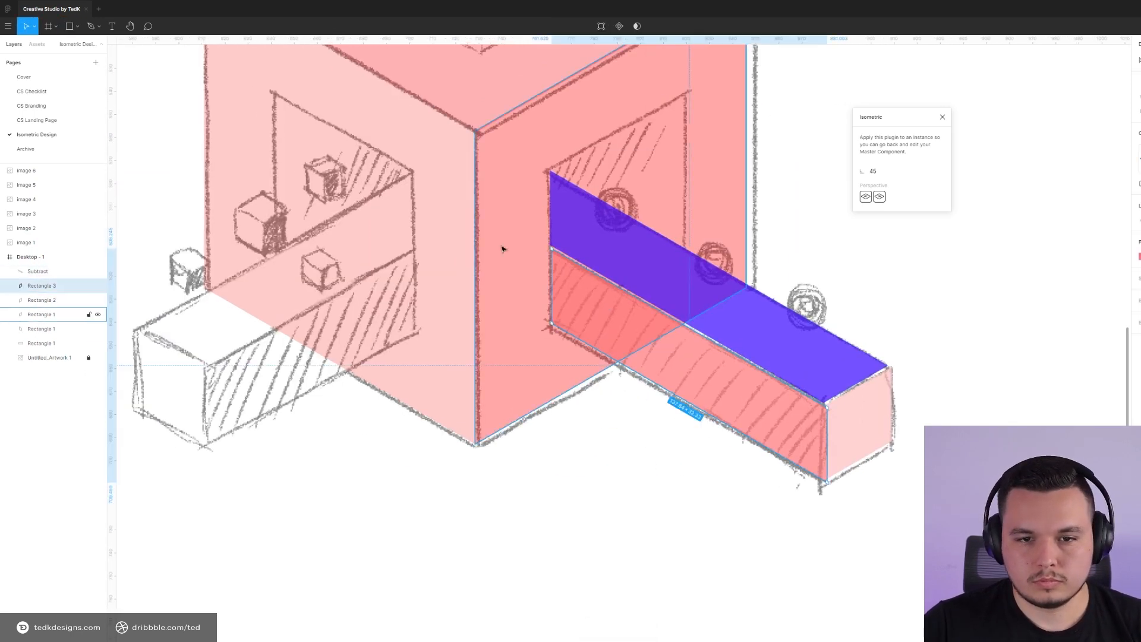
{"action": "key", "text": "1"}
{"action": "left_click", "coordinate": [428, 221]}
{"action": "key", "text": "1"}
Disable snapping to the pixel grid and move the beam's end face up so its corner meets the side face
{"action": "left_click", "coordinate": [565, 292]}
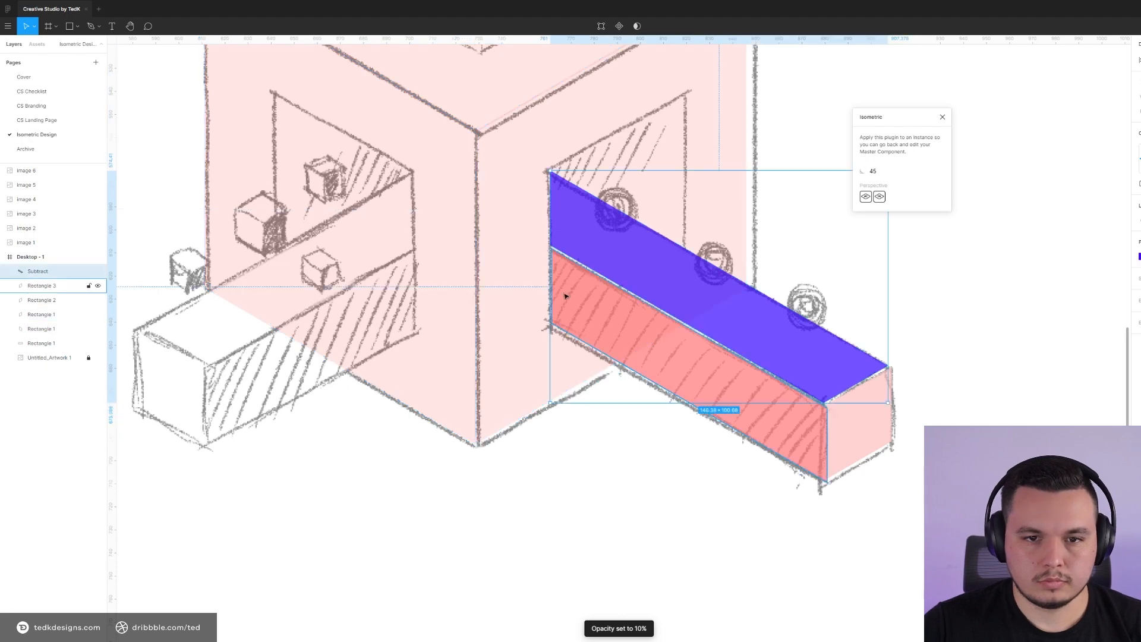
{"action": "scroll", "coordinate": [551, 249], "scroll_direction": "up", "scroll_amount": 10}
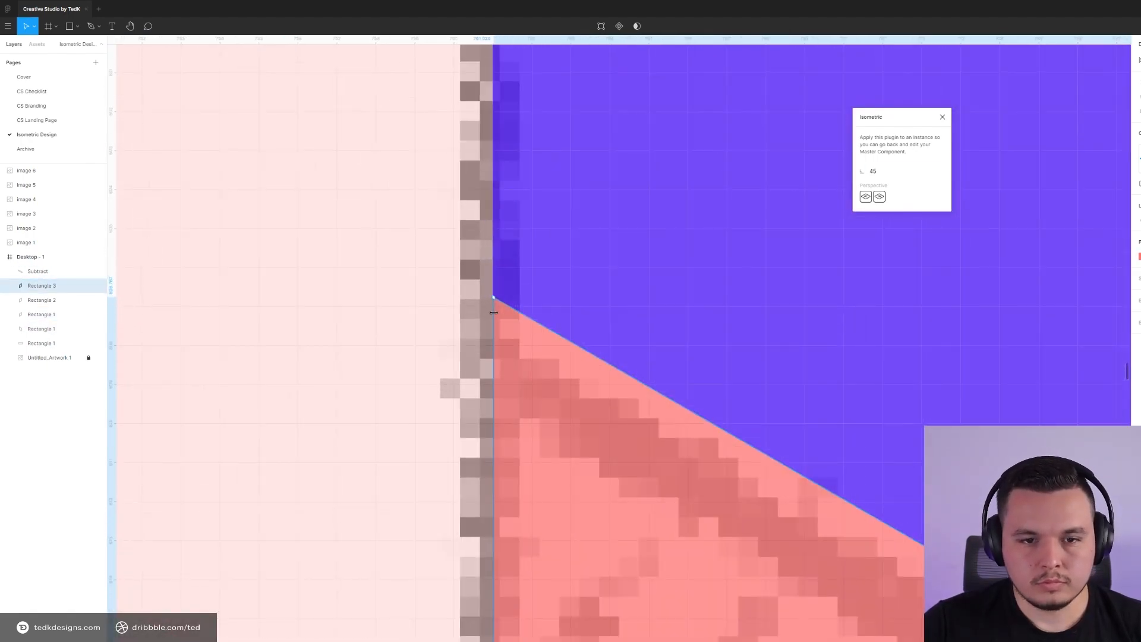
{"action": "scroll", "coordinate": [498, 244], "scroll_direction": "down", "scroll_amount": 10}
{"action": "scroll", "coordinate": [646, 368], "scroll_direction": "up", "scroll_amount": 10}
{"action": "left_click", "coordinate": [648, 369]}
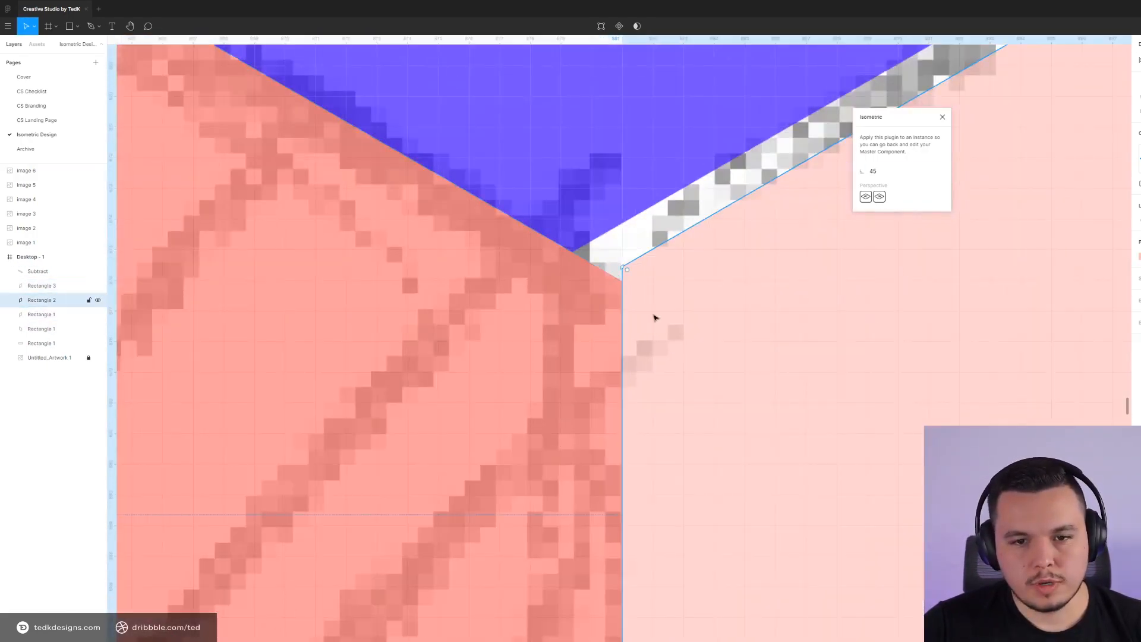
{"action": "scroll", "coordinate": [651, 271], "scroll_direction": "up", "scroll_amount": 5}
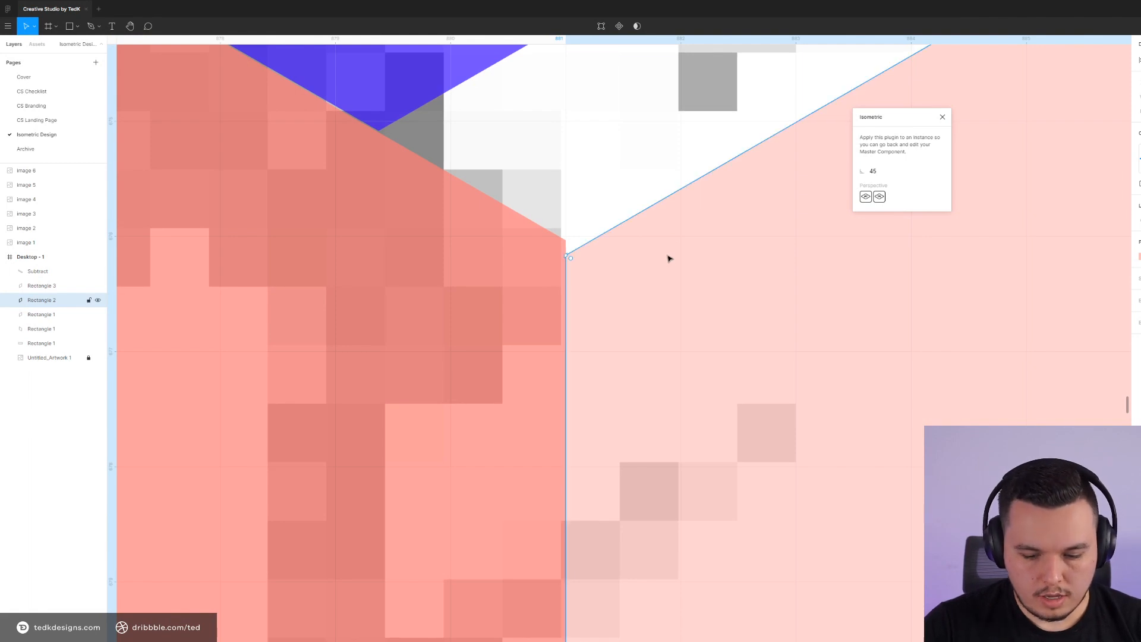
{"action": "key", "text": "ctrl+shift+'"}
{"action": "left_click_drag", "start_coordinate": [656, 284], "coordinate": [656, 267]}
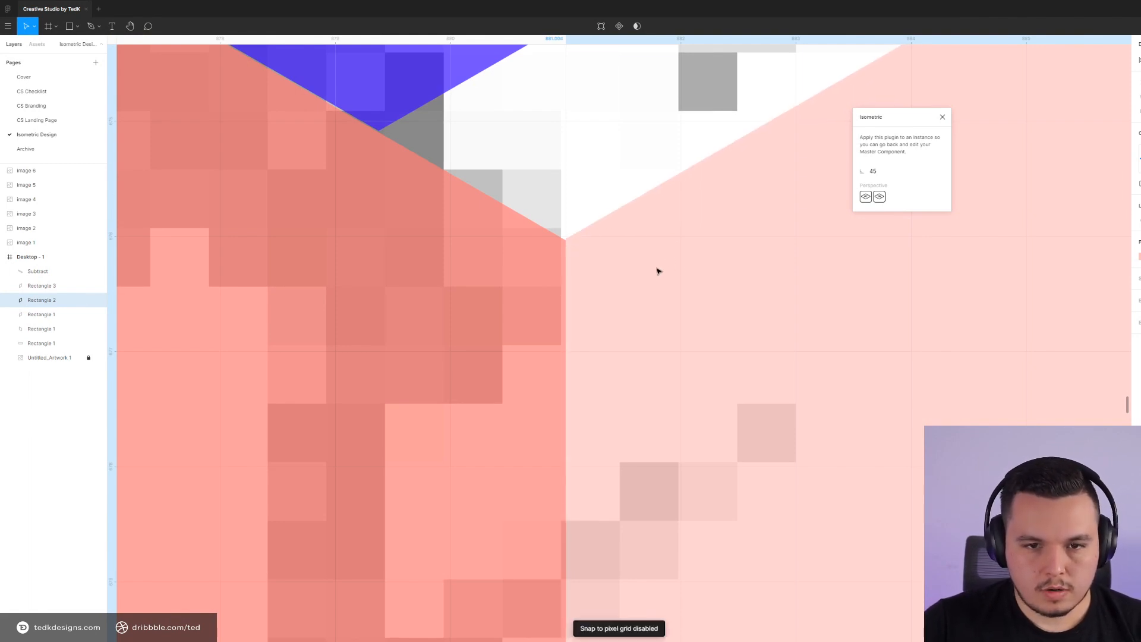
Move the blue top face's front vertex onto the corner shared by the right beam's side and end faces
{"action": "scroll", "coordinate": [542, 229], "scroll_direction": "down", "scroll_amount": 3}
{"action": "left_click", "coordinate": [484, 184]}
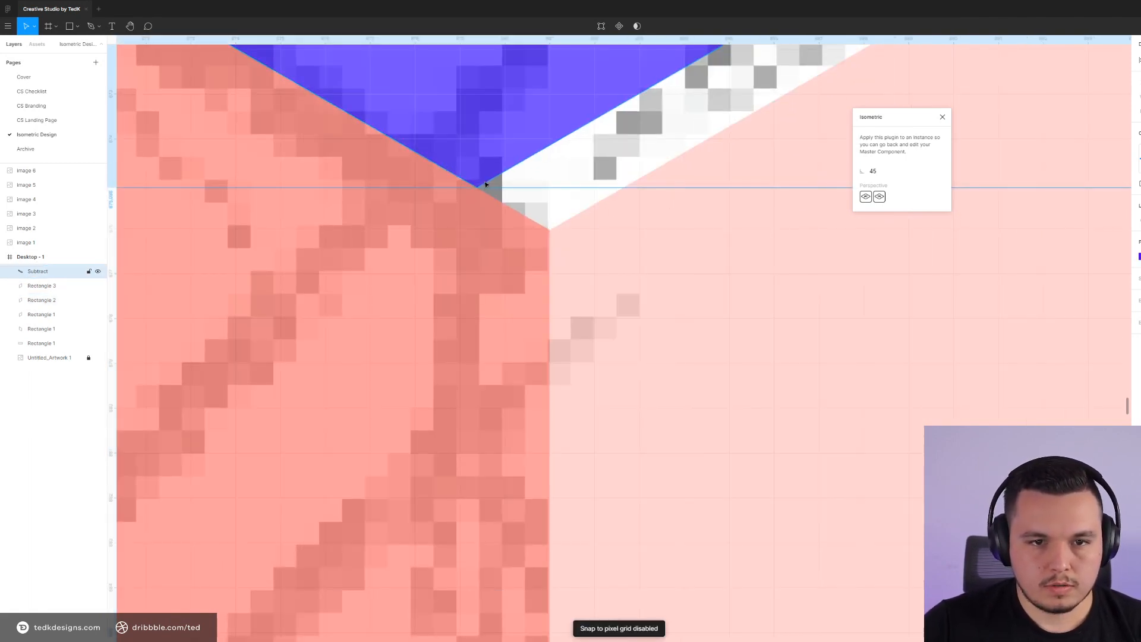
{"action": "scroll", "coordinate": [543, 343], "scroll_direction": "down", "scroll_amount": 3}
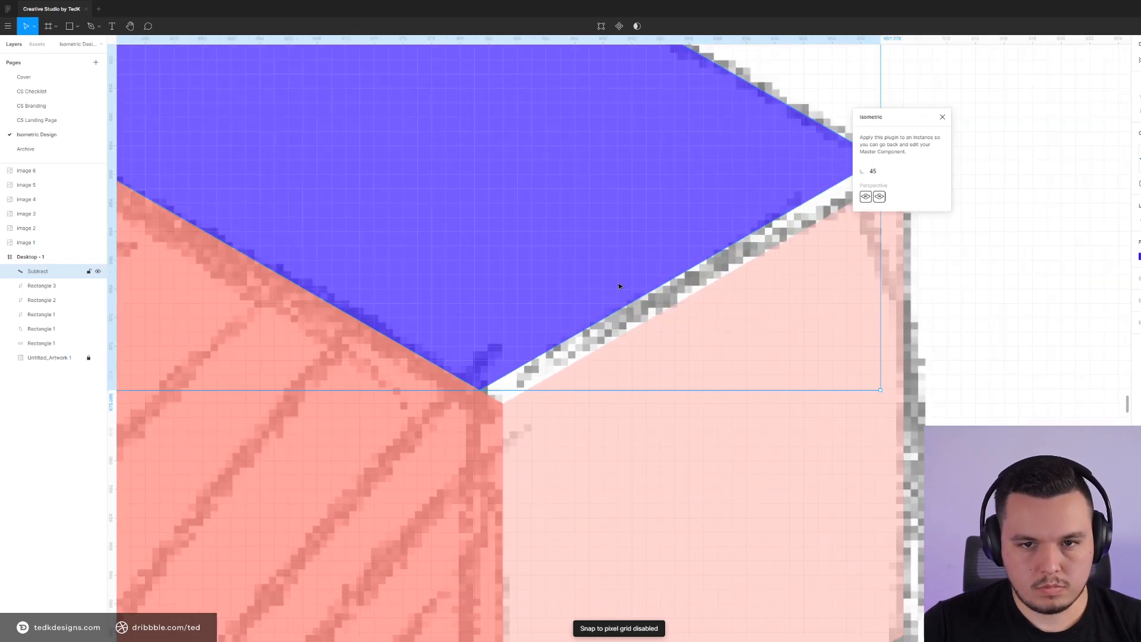
{"action": "double_click", "coordinate": [601, 270]}
{"action": "scroll", "coordinate": [601, 269], "scroll_direction": "down", "scroll_amount": 3}
{"action": "scroll", "coordinate": [558, 331], "scroll_direction": "up", "scroll_amount": 7}
{"action": "left_click", "coordinate": [484, 271]}
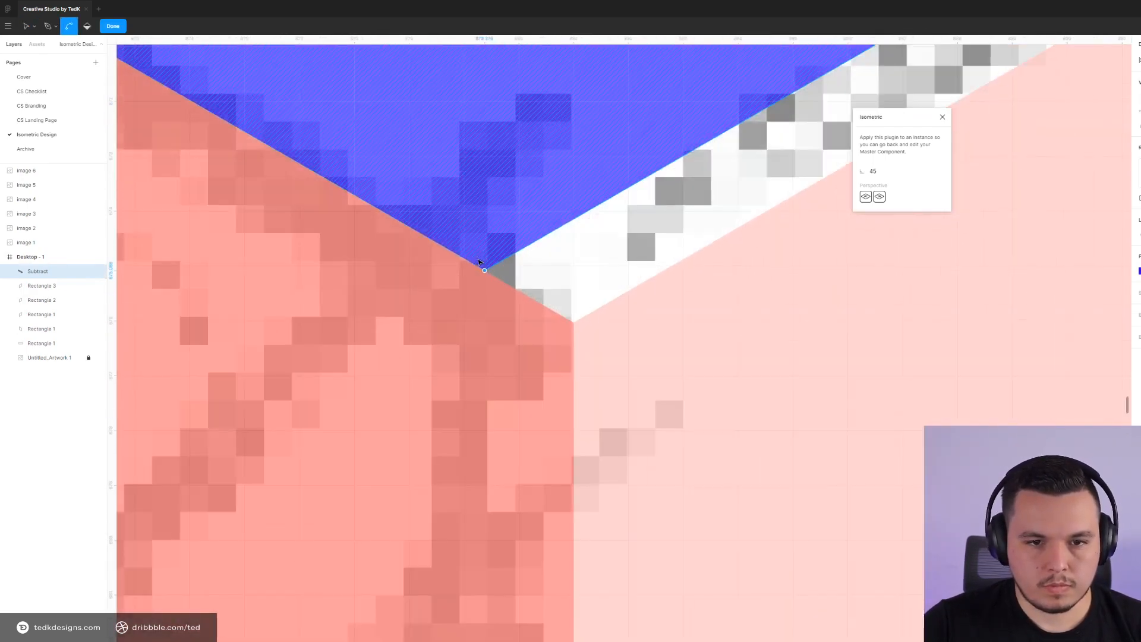
{"action": "left_click_drag", "start_coordinate": [484, 269], "coordinate": [576, 328]}
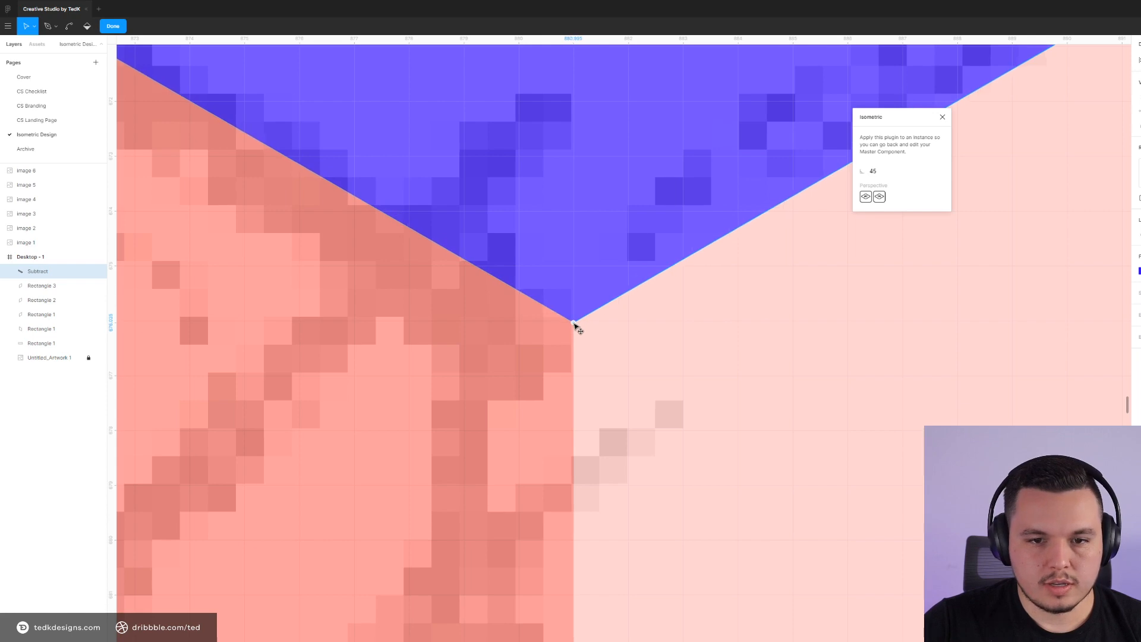
{"action": "scroll", "coordinate": [573, 325], "scroll_direction": "down", "scroll_amount": 10}
{"action": "key", "text": "Escape"}
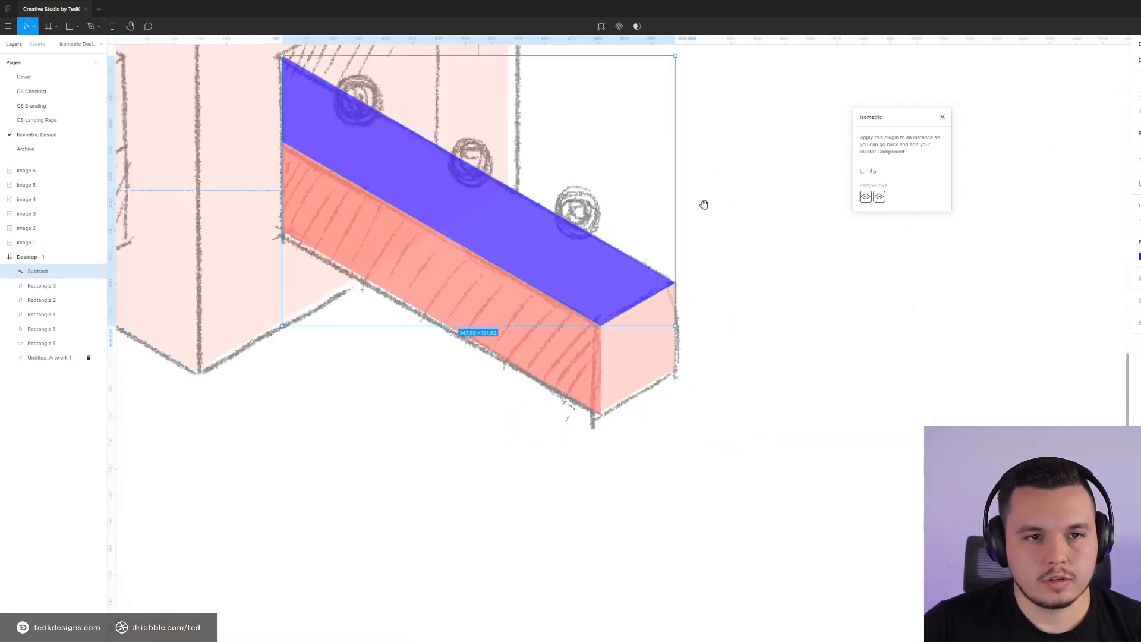
{"action": "left_click", "coordinate": [885, 296]}
{"action": "left_click", "coordinate": [705, 361]}
{"action": "left_click", "coordinate": [701, 440]}
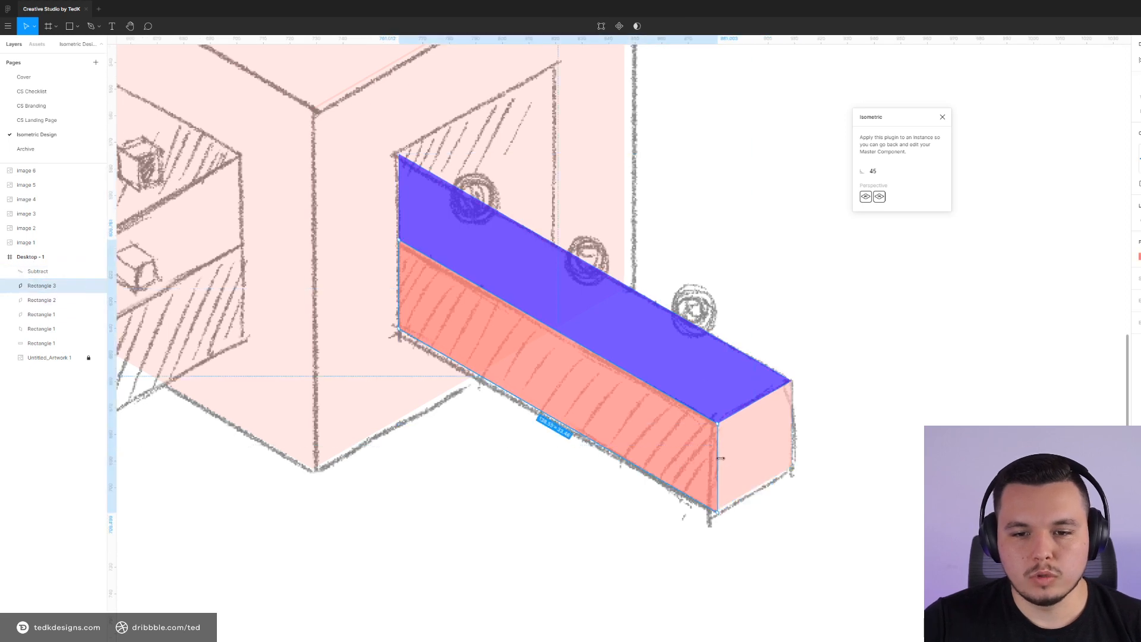
{"action": "left_click_drag", "start_coordinate": [720, 458], "coordinate": [860, 471]}
{"action": "key", "text": "ctrl+z"}
{"action": "left_click_drag", "start_coordinate": [850, 294], "coordinate": [875, 283]}
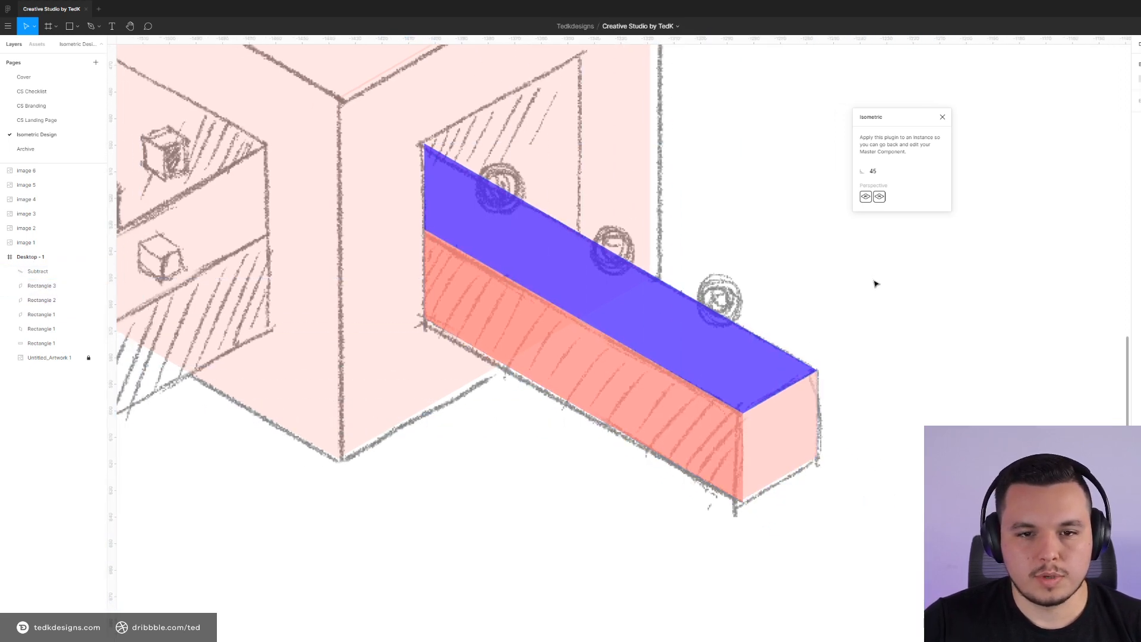
Duplicate the right beam's top, side and end faces, flip the copy horizontally and place it over the sketched left beam
{"action": "scroll", "coordinate": [875, 283], "scroll_direction": "down", "scroll_amount": 3}
{"action": "left_click", "coordinate": [721, 319]}
{"action": "left_click", "coordinate": [754, 394], "text": "shift"}
{"action": "left_click", "coordinate": [805, 406], "text": "shift"}
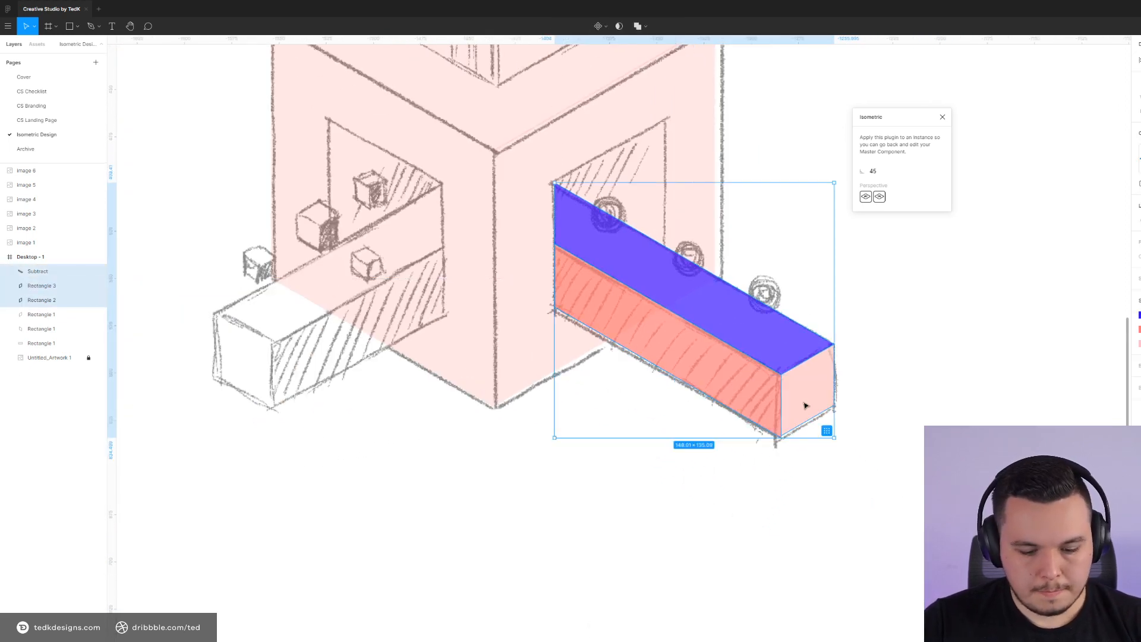
{"action": "key", "text": "ctrl+c"}
{"action": "key", "text": "ctrl+v"}
{"action": "key", "text": "shift+h"}
{"action": "left_click_drag", "start_coordinate": [790, 400], "coordinate": [385, 307]}
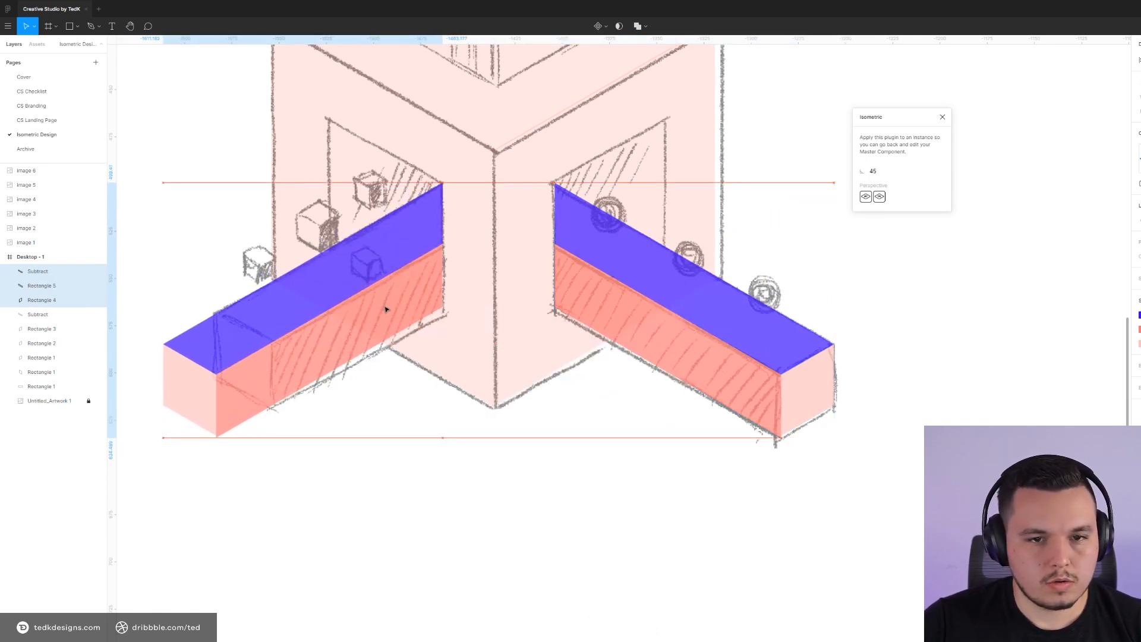
Duplicate the cube's right face and shrink the copy to form the opening's back wall, aligned with the beam's inner edge
{"action": "left_click", "coordinate": [634, 519]}
{"action": "scroll", "coordinate": [667, 231], "scroll_direction": "up", "scroll_amount": 4}
{"action": "scroll", "coordinate": [668, 231], "scroll_direction": "right", "scroll_amount": 4}
{"action": "left_click", "coordinate": [516, 243]}
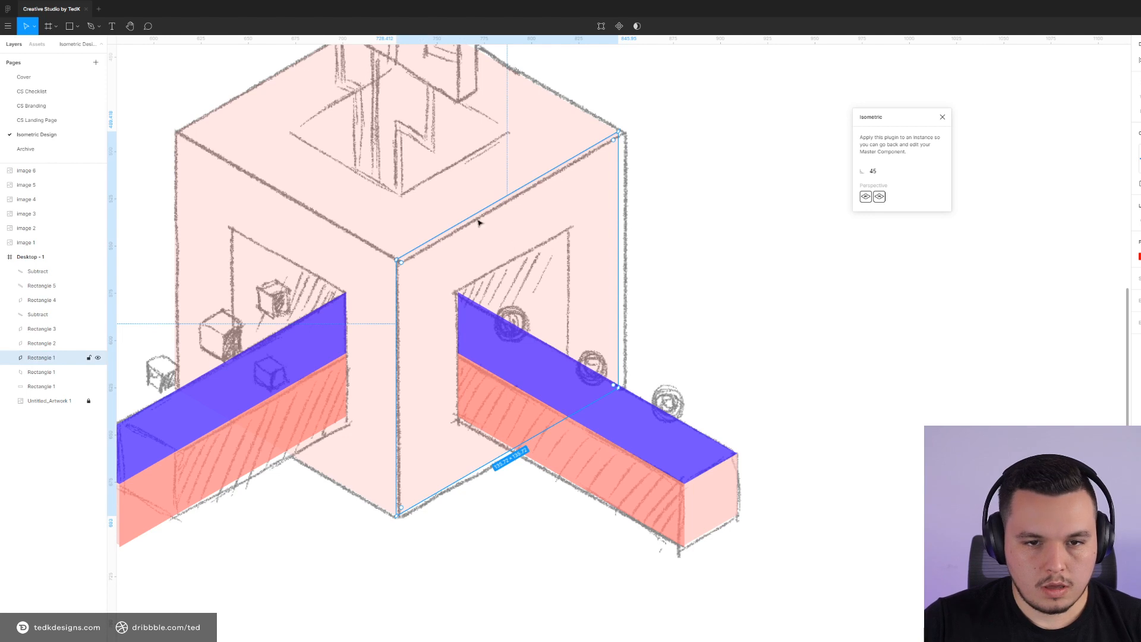
{"action": "key", "text": "ctrl+c"}
{"action": "key", "text": "ctrl+v"}
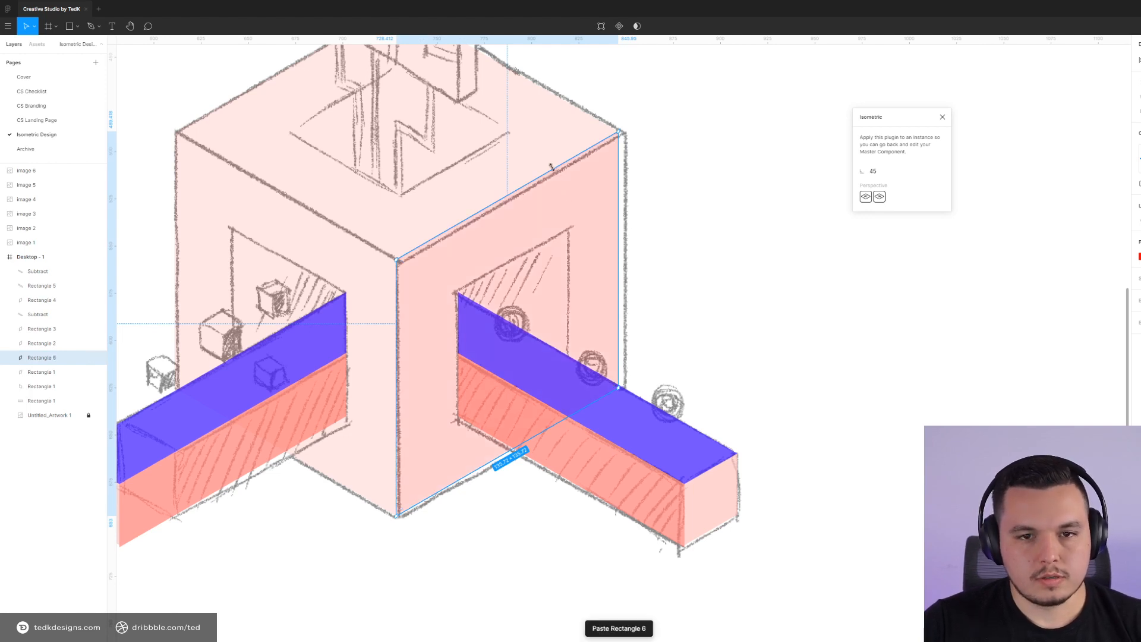
{"action": "left_click_drag", "start_coordinate": [553, 171], "coordinate": [542, 245]}
{"action": "scroll", "coordinate": [467, 304], "scroll_direction": "up", "scroll_amount": 10}
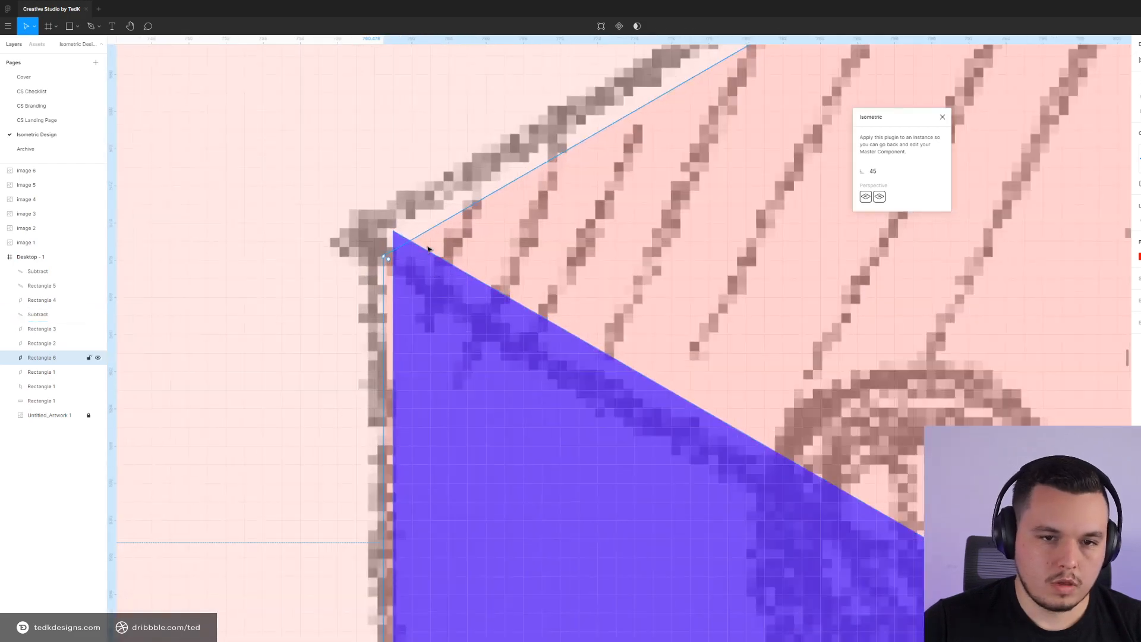
{"action": "scroll", "coordinate": [446, 244], "scroll_direction": "down", "scroll_amount": 6}
{"action": "scroll", "coordinate": [428, 279], "scroll_direction": "up", "scroll_amount": 6}
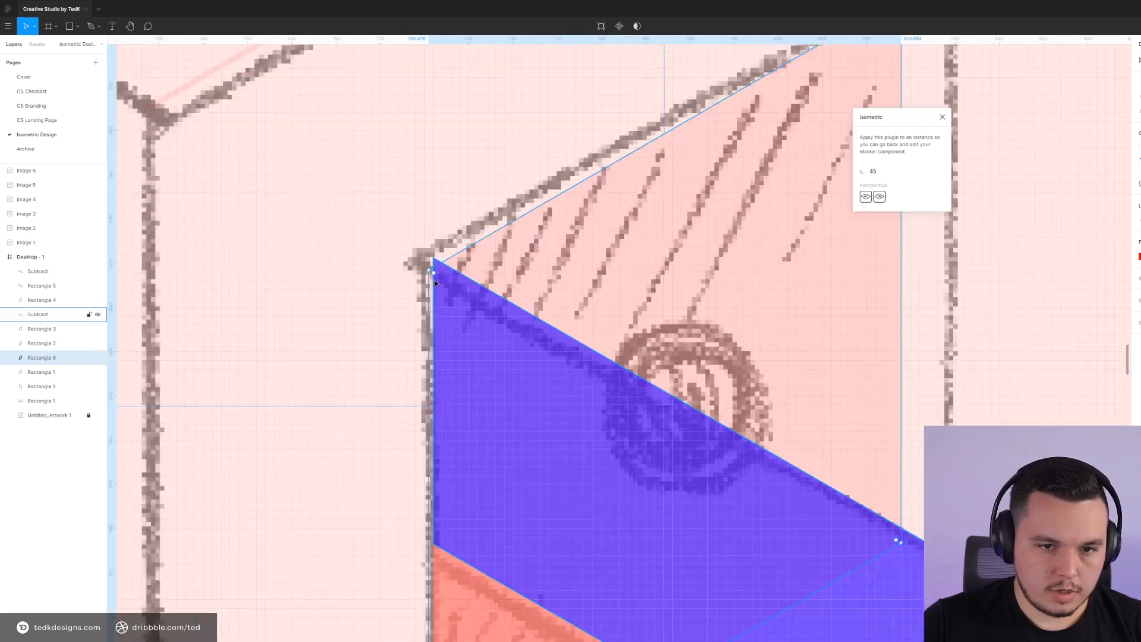
{"action": "scroll", "coordinate": [467, 297], "scroll_direction": "down", "scroll_amount": 3}
{"action": "double_click", "coordinate": [467, 297]}
{"action": "scroll", "coordinate": [467, 297], "scroll_direction": "down", "scroll_amount": 5}
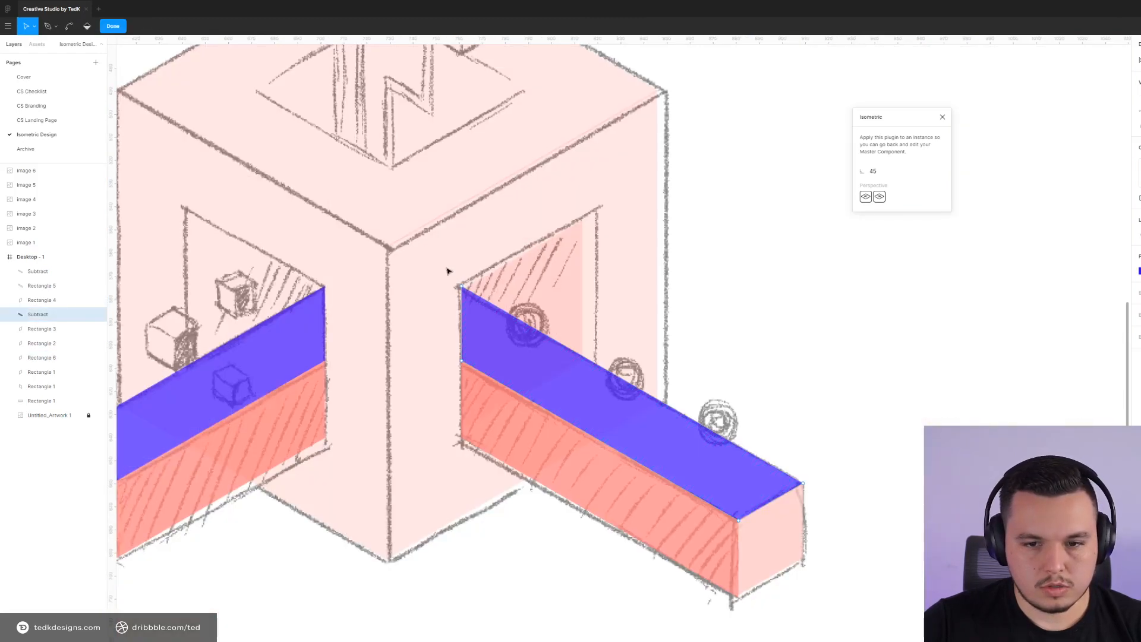
{"action": "scroll", "coordinate": [456, 283], "scroll_direction": "up", "scroll_amount": 5}
{"action": "key", "text": "Escape"}
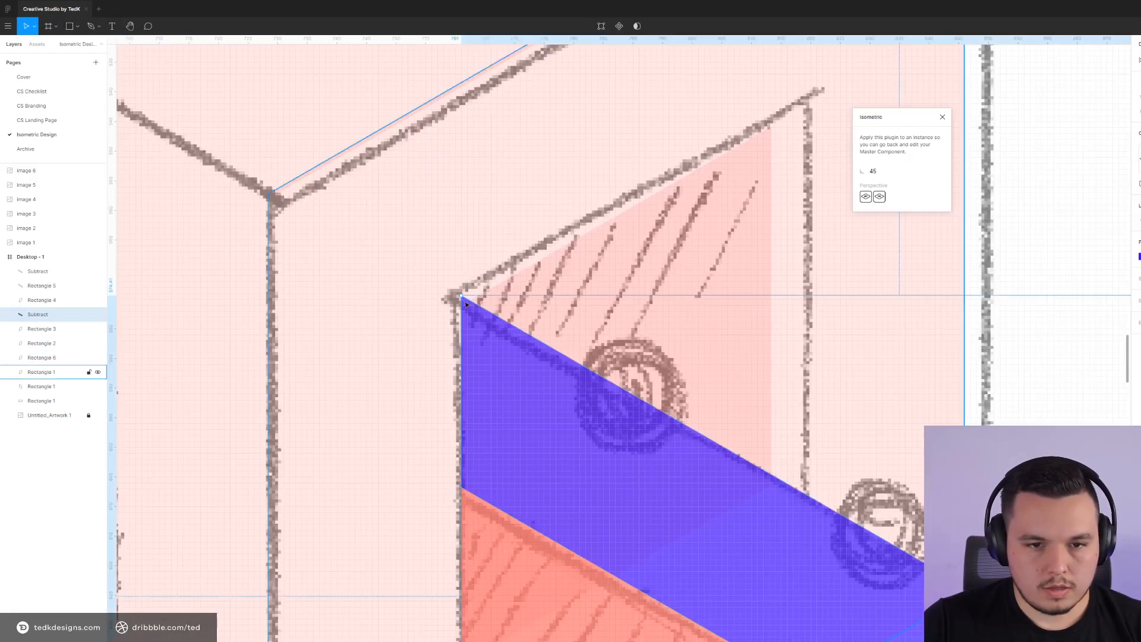
Duplicate the right beam's side face along the sketched rear edge of its top face, and set the blue top face to 20% opacity
{"action": "scroll", "coordinate": [478, 338], "scroll_direction": "down", "scroll_amount": 5}
{"action": "left_click", "coordinate": [575, 512]}
{"action": "left_click_drag", "start_coordinate": [575, 511], "coordinate": [569, 363], "text": "alt"}
{"action": "scroll", "coordinate": [475, 325], "scroll_direction": "up", "scroll_amount": 8}
{"action": "key", "text": "3"}
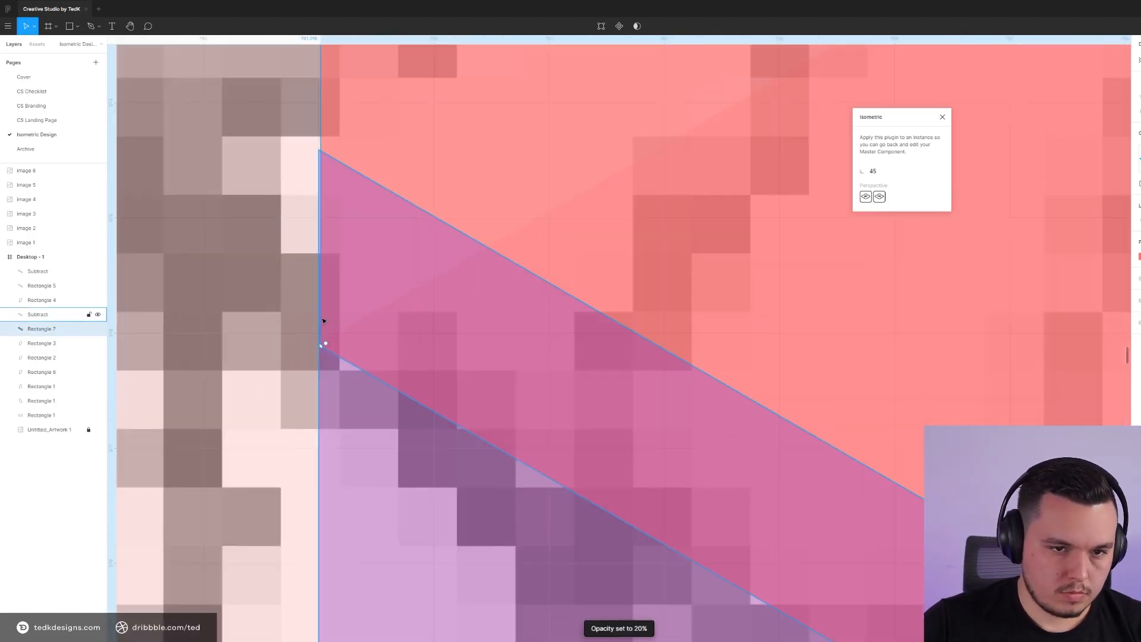
{"action": "scroll", "coordinate": [389, 322], "scroll_direction": "down", "scroll_amount": 4}
Extend the duplicated side face past both ends of the blue top face and select both shapes
{"action": "scroll", "coordinate": [435, 339], "scroll_direction": "down", "scroll_amount": 8}
{"action": "left_click_drag", "start_coordinate": [726, 488], "coordinate": [872, 572]}
{"action": "left_click_drag", "start_coordinate": [621, 494], "coordinate": [588, 346]}
{"action": "left_click", "coordinate": [588, 346], "text": "shift"}
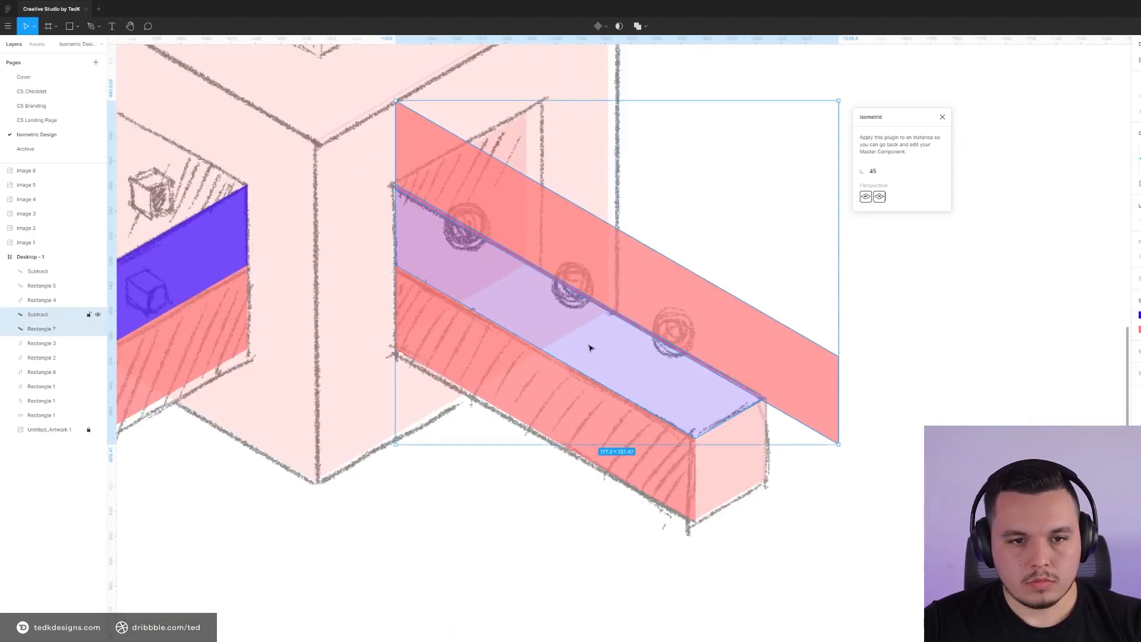
{"action": "left_click_drag", "start_coordinate": [394, 103], "coordinate": [379, 91]}
{"action": "left_click", "coordinate": [641, 26]}
{"action": "left_click", "coordinate": [610, 66]}
{"action": "key", "text": "ctrl+z"}
Bring the extended rectangle in front of the blue top face and subtract it from that face
{"action": "left_click", "coordinate": [710, 316]}
{"action": "key", "text": "ctrl+]"}
{"action": "key", "text": "ctrl+]"}
{"action": "key", "text": "ctrl+]"}
{"action": "left_click", "coordinate": [660, 368], "text": "shift"}
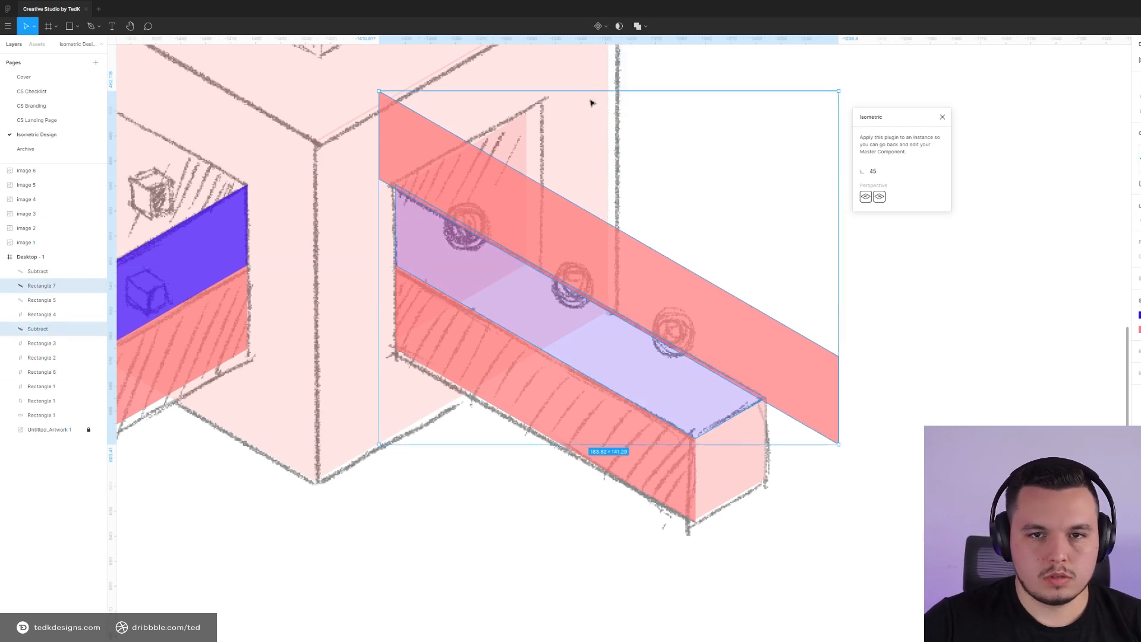
{"action": "left_click", "coordinate": [640, 26]}
{"action": "left_click", "coordinate": [610, 66]}
Narrow the right beam's end face so its outer edge meets the corner of the trimmed top face
{"action": "scroll", "coordinate": [765, 434], "scroll_direction": "up", "scroll_amount": 4}
{"action": "left_click", "coordinate": [749, 404]}
{"action": "left_click_drag", "start_coordinate": [764, 370], "coordinate": [751, 370]}
{"action": "scroll", "coordinate": [903, 359], "scroll_direction": "down", "scroll_amount": 5}
Delete the faces of the mirrored left beam
{"action": "left_click", "coordinate": [297, 298]}
{"action": "key", "text": "Delete"}
{"action": "left_click", "coordinate": [323, 341]}
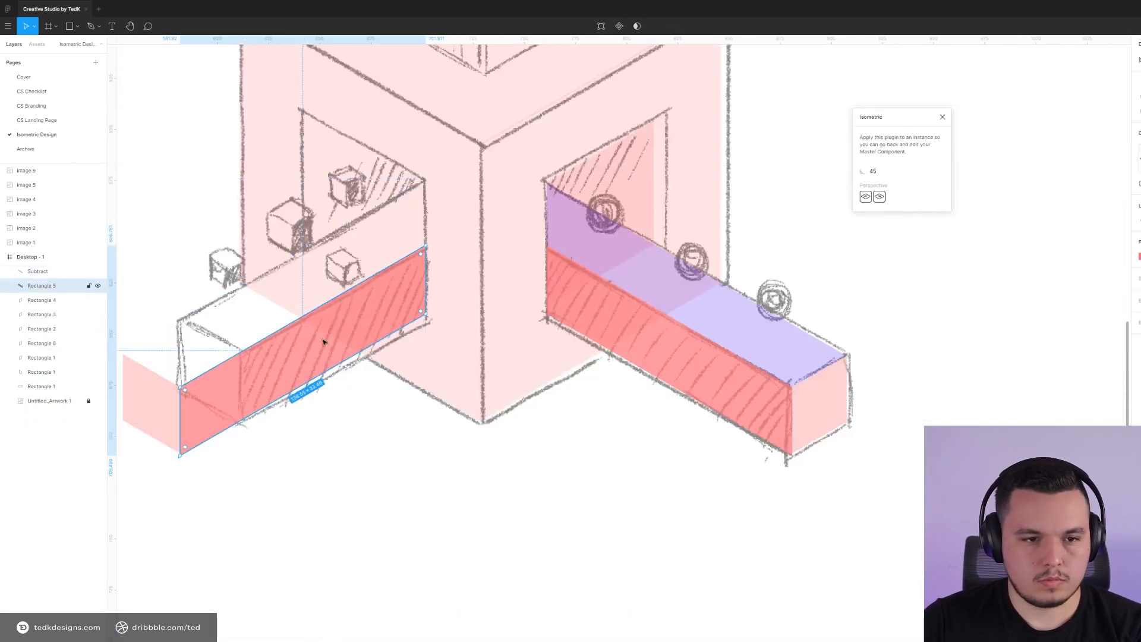
{"action": "key", "text": "Delete"}
Paste the right beam's faces again, flip them horizontally and shift them left to the left opening's inner edge
{"action": "left_click", "coordinate": [677, 303]}
{"action": "key", "text": "ctrl+v"}
{"action": "key", "text": "shift+h"}
{"action": "key", "text": "shift+Left"}
{"action": "key", "text": "shift+Left"}
{"action": "key", "text": "shift+Left"}
{"action": "key", "text": "shift+Left"}
{"action": "key", "text": "shift+Left"}
{"action": "key", "text": "shift+Left"}
{"action": "key", "text": "shift+Left"}
{"action": "key", "text": "shift+Left"}
{"action": "key", "text": "shift+Left"}
{"action": "key", "text": "shift+Left"}
{"action": "key", "text": "shift+Left"}
{"action": "key", "text": "shift+Left"}
{"action": "key", "text": "shift+Left"}
{"action": "key", "text": "shift+Left"}
{"action": "key", "text": "shift+Left"}
{"action": "key", "text": "shift+Left"}
{"action": "key", "text": "shift+Left"}
{"action": "key", "text": "shift+Left"}
{"action": "key", "text": "shift+Left"}
{"action": "key", "text": "shift+Left"}
{"action": "key", "text": "Left"}
{"action": "key", "text": "Left"}
{"action": "key", "text": "Left"}
{"action": "key", "text": "Left"}
{"action": "key", "text": "Left"}
{"action": "key", "text": "Left"}
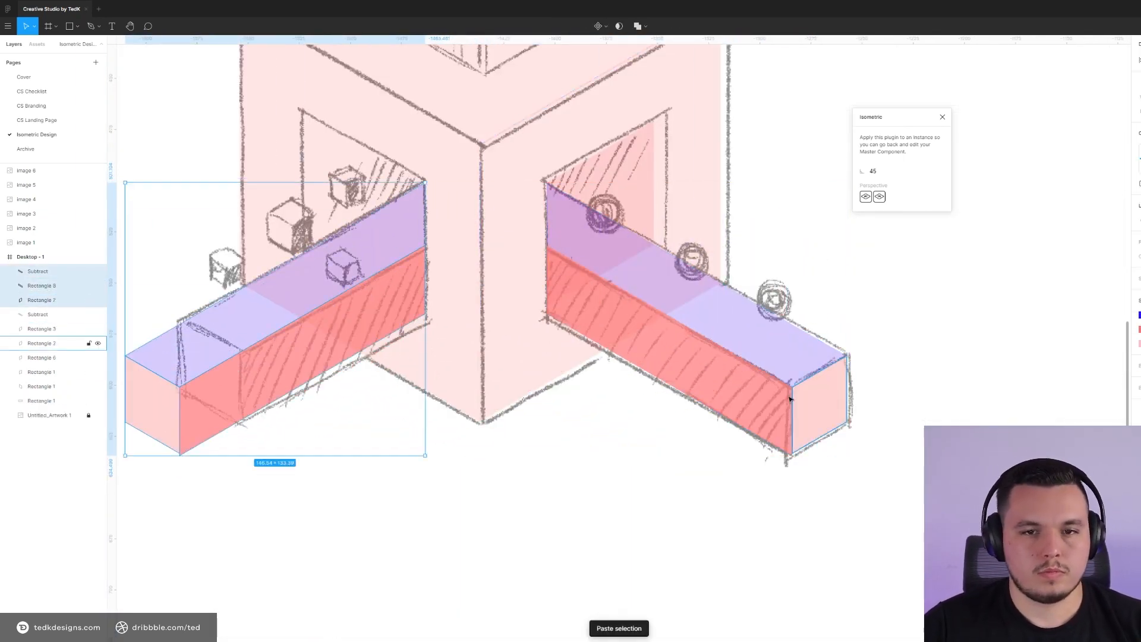
Move the cube's top face so its front corner meets the top corner of the left and right faces
{"action": "left_click", "coordinate": [469, 208]}
{"action": "left_click_drag", "start_coordinate": [470, 208], "coordinate": [679, 266]}
{"action": "scroll", "coordinate": [568, 249], "scroll_direction": "up", "scroll_amount": 10}
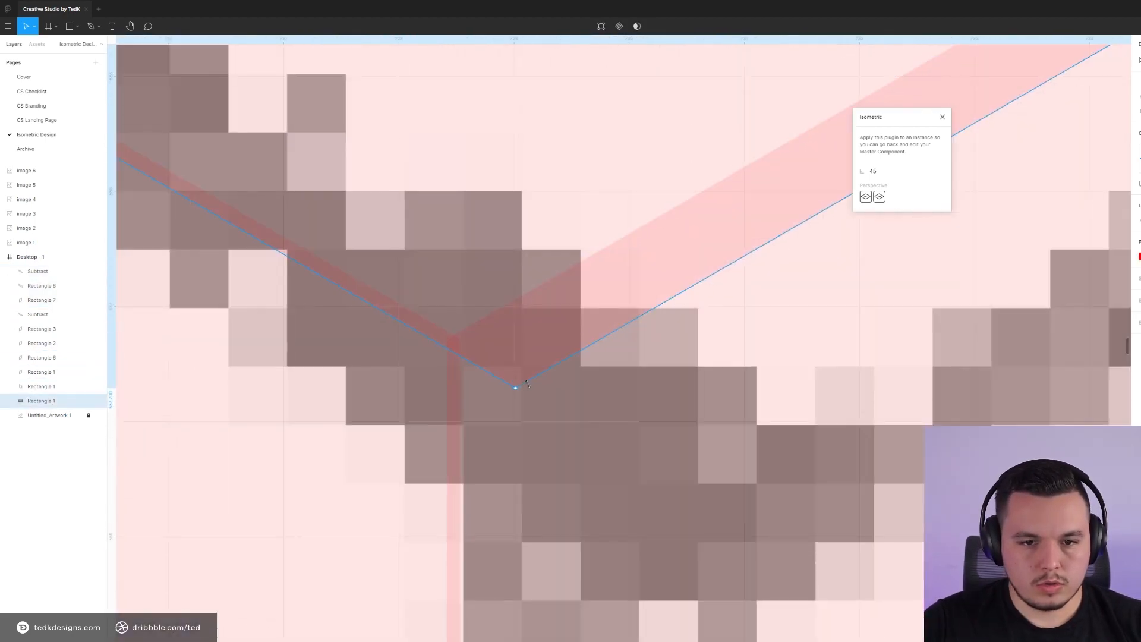
{"action": "left_click_drag", "start_coordinate": [468, 360], "coordinate": [478, 355]}
{"action": "left_click", "coordinate": [436, 361]}
{"action": "scroll", "coordinate": [489, 363], "scroll_direction": "down", "scroll_amount": 10}
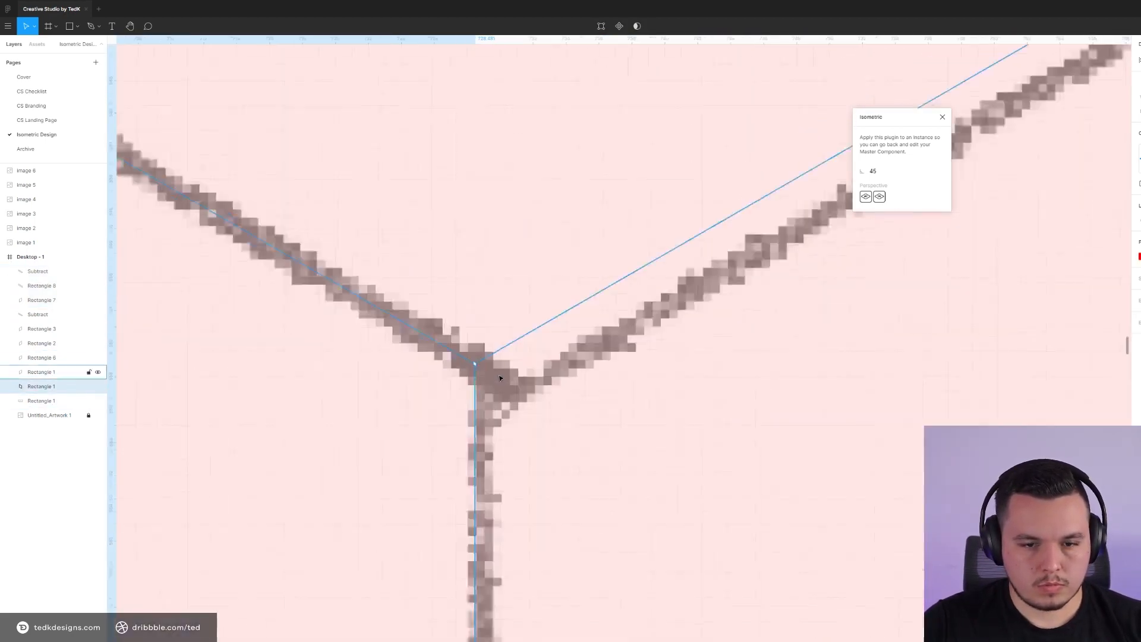
Group the right opening's back wall with the beam's top, side and end faces
{"action": "left_click", "coordinate": [540, 350]}
{"action": "left_click", "coordinate": [642, 449], "text": "shift"}
{"action": "left_click", "coordinate": [662, 513], "text": "shift"}
{"action": "left_click", "coordinate": [711, 521], "text": "shift"}
{"action": "key", "text": "ctrl+g"}
Remove the ungrouped mirrored beam copy from the cube's left side
{"action": "left_click", "coordinate": [297, 469]}
{"action": "key", "text": "Delete"}
{"action": "left_click", "coordinate": [267, 454]}
{"action": "key", "text": "Delete"}
Duplicate the right beam group, flip the copy horizontally and place it over the sketched left opening and beam
{"action": "left_click", "coordinate": [553, 377]}
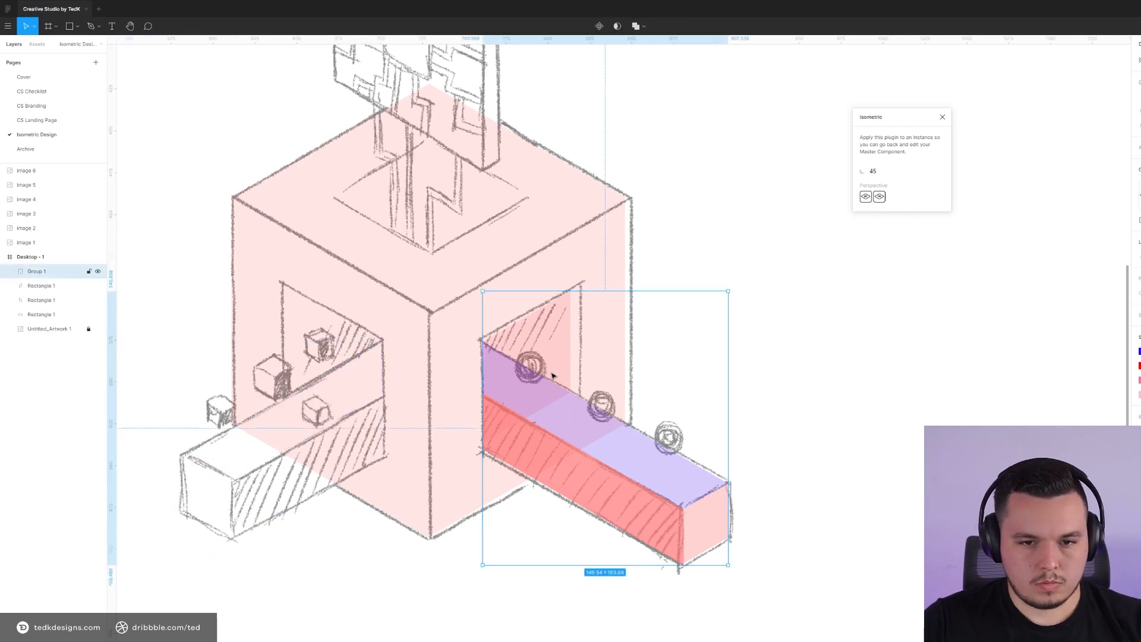
{"action": "key", "text": "ctrl+c"}
{"action": "key", "text": "ctrl+v"}
{"action": "key", "text": "shift+h"}
{"action": "left_click_drag", "start_coordinate": [679, 387], "coordinate": [327, 386]}
{"action": "left_click", "coordinate": [534, 404], "text": "shift"}
{"action": "left_click_drag", "start_coordinate": [275, 316], "coordinate": [364, 182]}
{"action": "double_click", "coordinate": [375, 267]}
{"action": "key", "text": "ctrl+c"}
{"action": "left_click", "coordinate": [260, 239]}
{"action": "key", "text": "ctrl+v"}
{"action": "key", "text": "Delete"}
{"action": "left_click", "coordinate": [428, 364]}
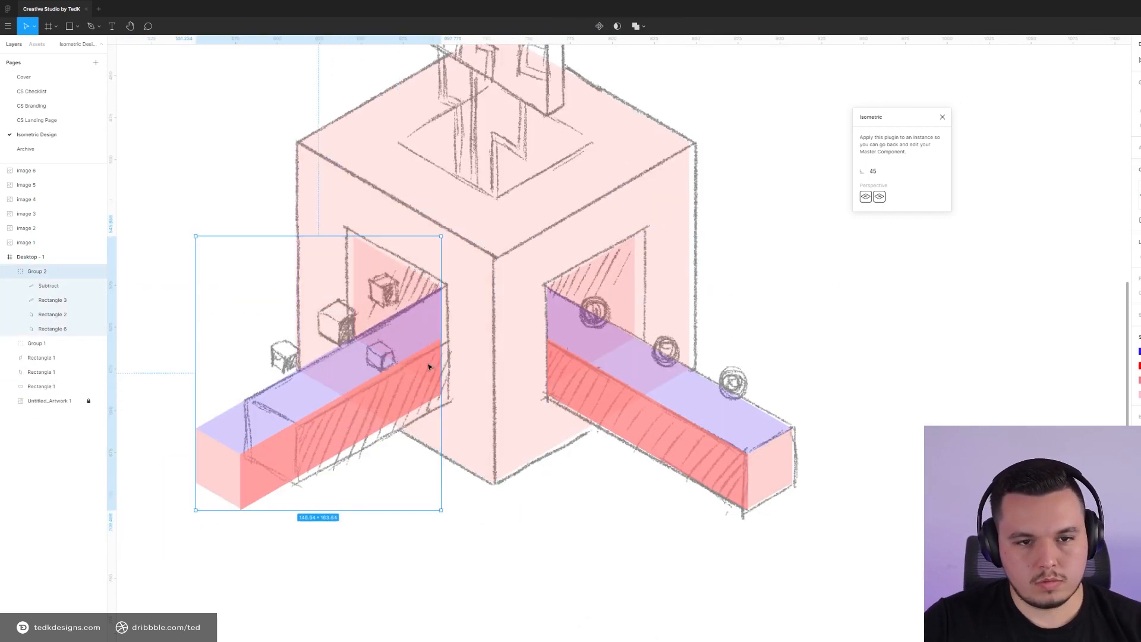
Set the opacity of the cube's top face to 40%
{"action": "key", "text": "Escape"}
{"action": "scroll", "coordinate": [445, 358], "scroll_direction": "down", "scroll_amount": 5}
{"action": "left_click", "coordinate": [529, 257]}
{"action": "key", "text": "4"}
Ungroup the left and right beam groups
{"action": "left_click", "coordinate": [436, 337]}
{"action": "scroll", "coordinate": [436, 337], "scroll_direction": "up", "scroll_amount": 3}
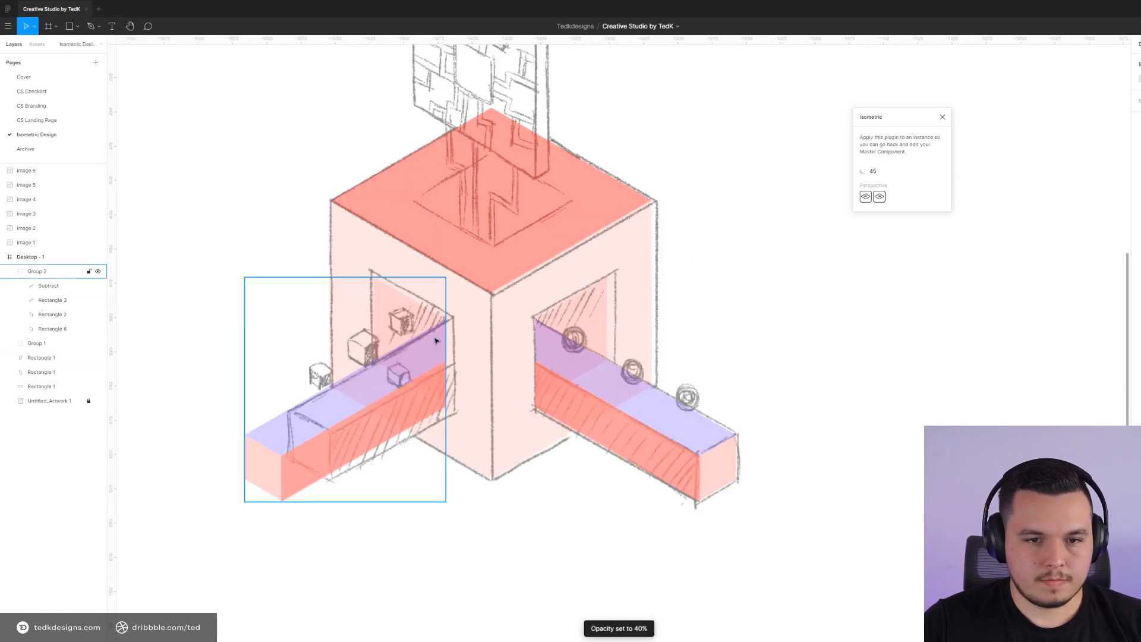
{"action": "key", "text": "ctrl+shift+g"}
{"action": "left_click", "coordinate": [614, 380]}
{"action": "scroll", "coordinate": [320, 439], "scroll_direction": "up", "scroll_amount": 3}
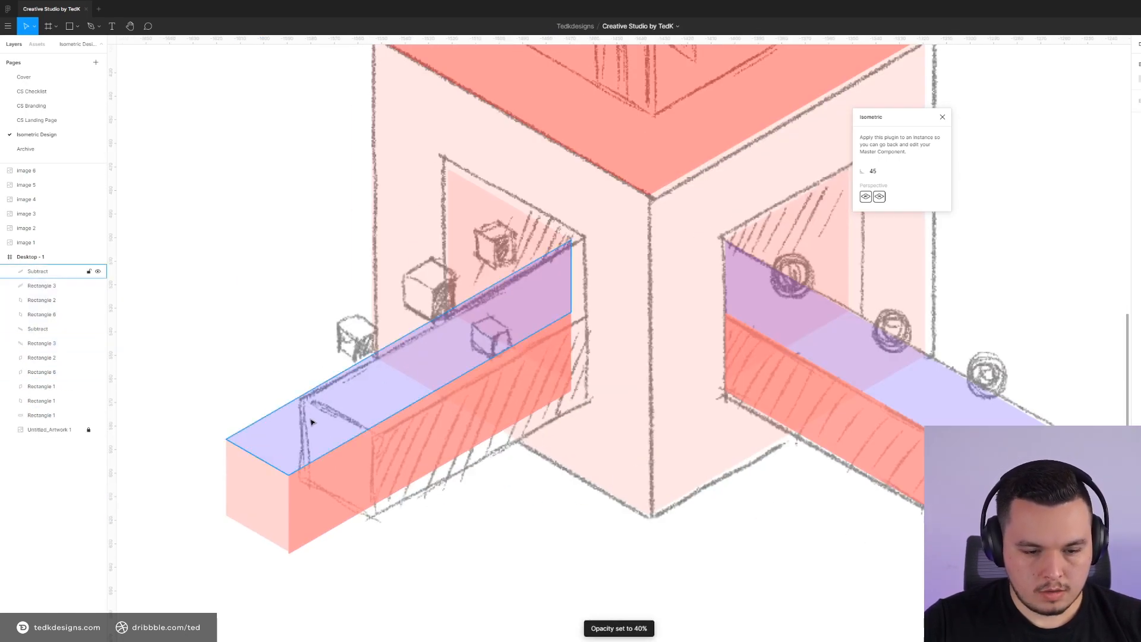
Duplicate the large cube's three faces and scale the copy to about 20 by 23 over the outermost small sketched cube
{"action": "scroll", "coordinate": [420, 301], "scroll_direction": "up", "scroll_amount": 3}
{"action": "left_click", "coordinate": [675, 177]}
{"action": "left_click", "coordinate": [675, 177], "text": "shift"}
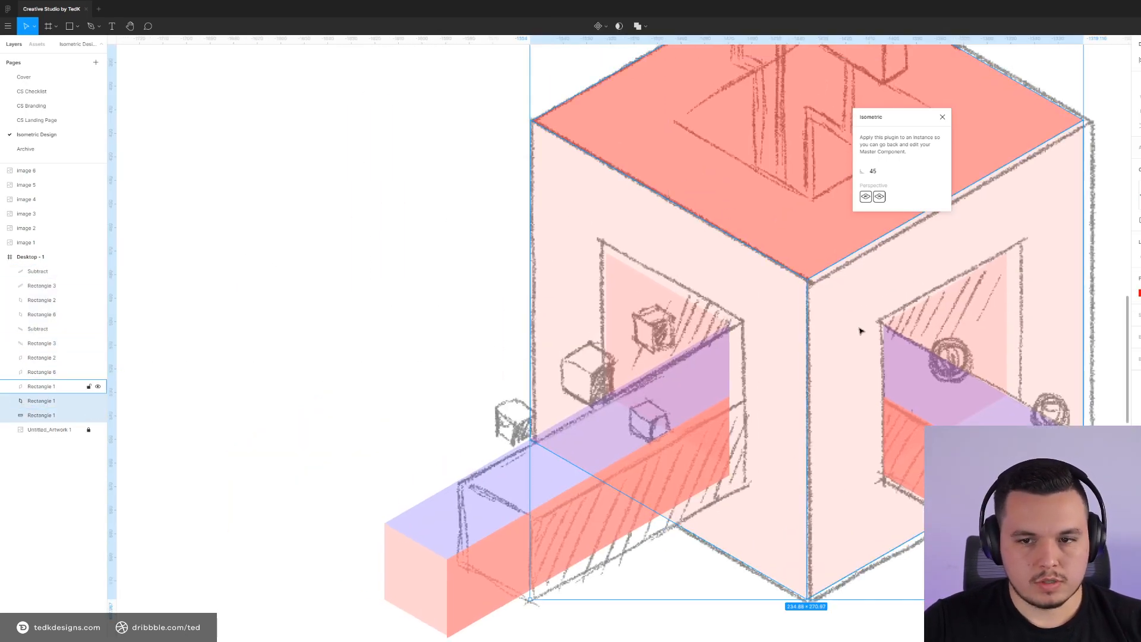
{"action": "left_click", "coordinate": [861, 331], "text": "shift"}
{"action": "scroll", "coordinate": [862, 328], "scroll_direction": "down", "scroll_amount": 4}
{"action": "left_click_drag", "start_coordinate": [867, 320], "coordinate": [526, 299], "text": "alt"}
{"action": "left_click_drag", "start_coordinate": [512, 183], "coordinate": [499, 292], "text": "alt+shift"}
{"action": "scroll", "coordinate": [389, 280], "scroll_direction": "up", "scroll_amount": 3}
{"action": "mouse_move", "coordinate": [389, 281]}
{"action": "left_mouse_down"}
{"action": "mouse_move", "coordinate": [834, 344]}
{"action": "mouse_move", "coordinate": [869, 371]}
{"action": "mouse_move", "coordinate": [409, 297]}
{"action": "mouse_move", "coordinate": [588, 380]}
{"action": "mouse_move", "coordinate": [588, 401]}
{"action": "left_mouse_up"}
{"action": "scroll", "coordinate": [419, 256], "scroll_direction": "up", "scroll_amount": 3}
Set the small cube's right face to 50% and left face to 80% opacity, and group its three faces
{"action": "key", "text": "5"}
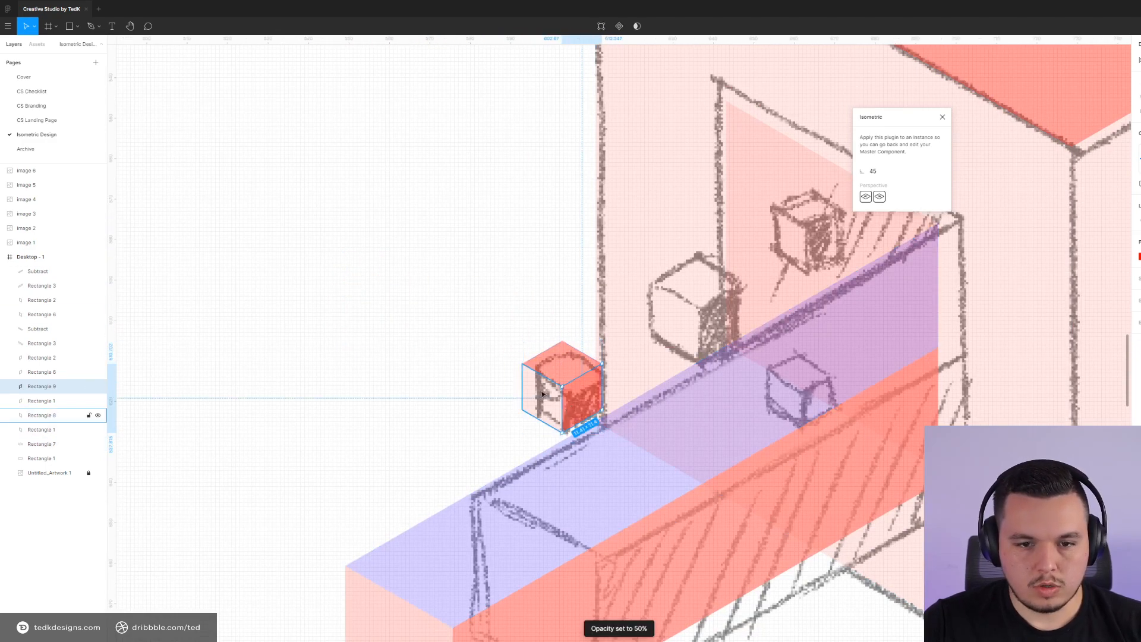
{"action": "left_click", "coordinate": [541, 390]}
{"action": "key", "text": "8"}
{"action": "left_click", "coordinate": [561, 360], "text": "shift"}
{"action": "left_click", "coordinate": [581, 397], "text": "shift"}
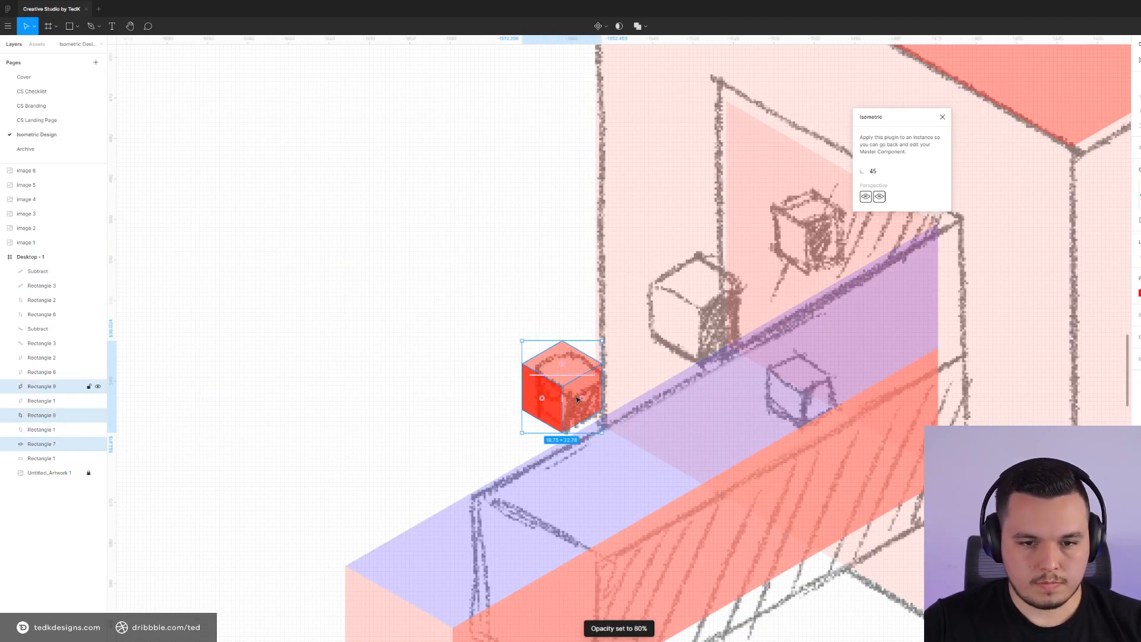
{"action": "key", "text": "ctrl+g"}
Duplicate the cube group onto the larger sketched cube at about 31 by 36, and place a smaller copy inside the left opening
{"action": "left_click_drag", "start_coordinate": [585, 395], "coordinate": [719, 303]}
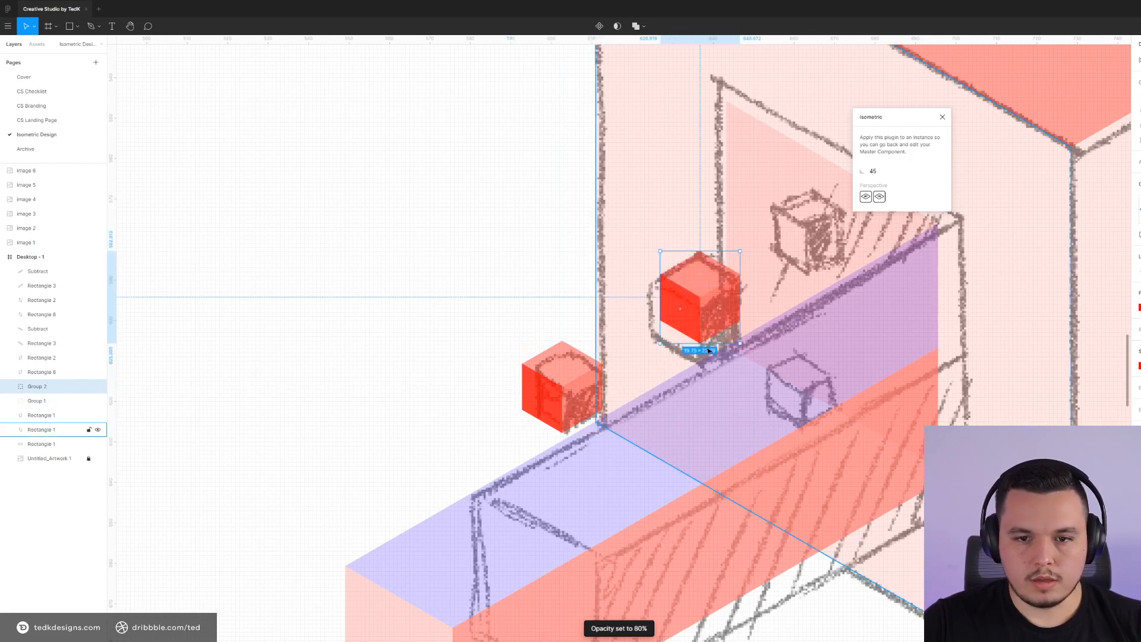
{"action": "left_click_drag", "start_coordinate": [699, 343], "coordinate": [701, 394]}
{"action": "left_click_drag", "start_coordinate": [797, 390], "coordinate": [504, 452]}
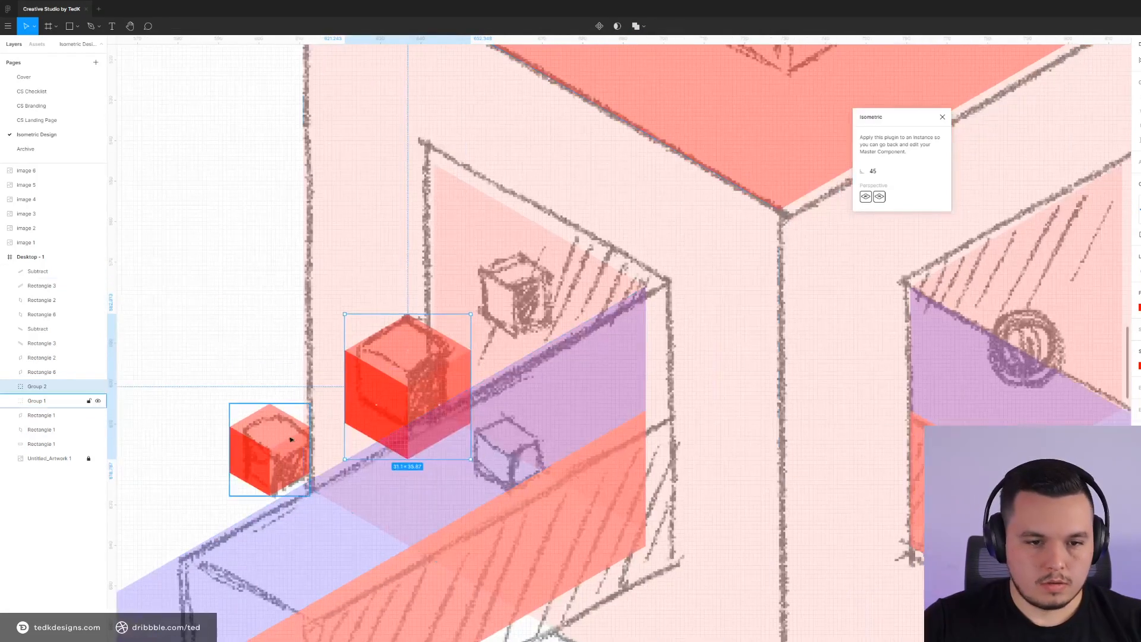
{"action": "mouse_move", "coordinate": [290, 437]}
{"action": "left_mouse_down"}
{"action": "mouse_move", "coordinate": [550, 320]}
{"action": "mouse_move", "coordinate": [551, 280]}
{"action": "mouse_move", "coordinate": [537, 274]}
{"action": "mouse_move", "coordinate": [557, 277]}
{"action": "left_mouse_up"}
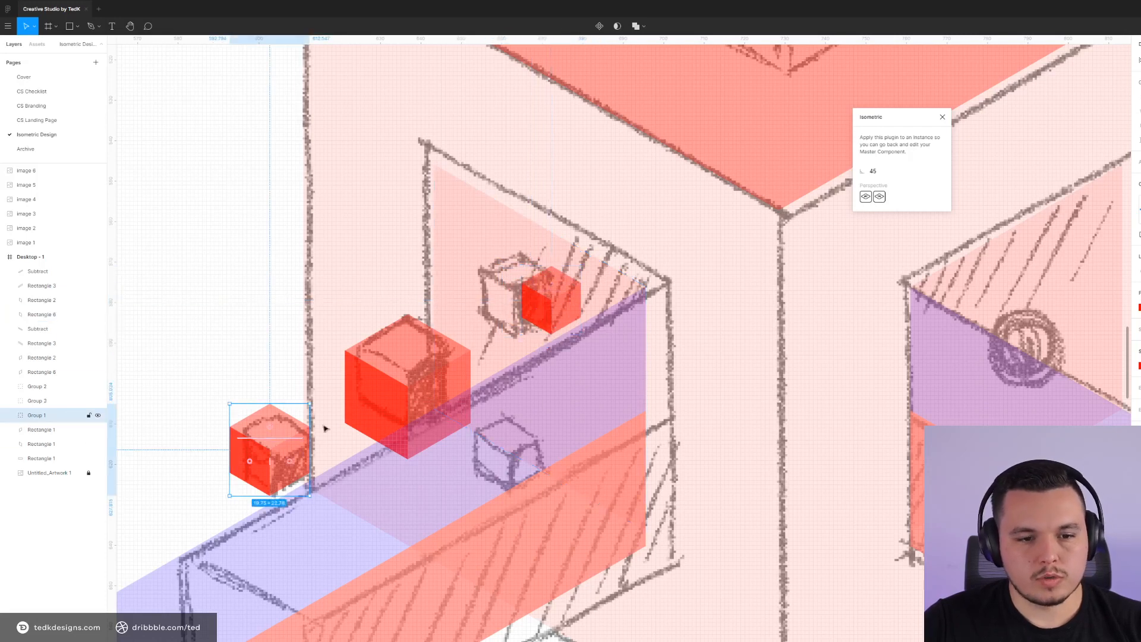
Send the left opening's back face backward in the layer order so it sits behind the small cubes
{"action": "left_click", "coordinate": [553, 326]}
{"action": "key", "text": "ctrl+bracketleft"}
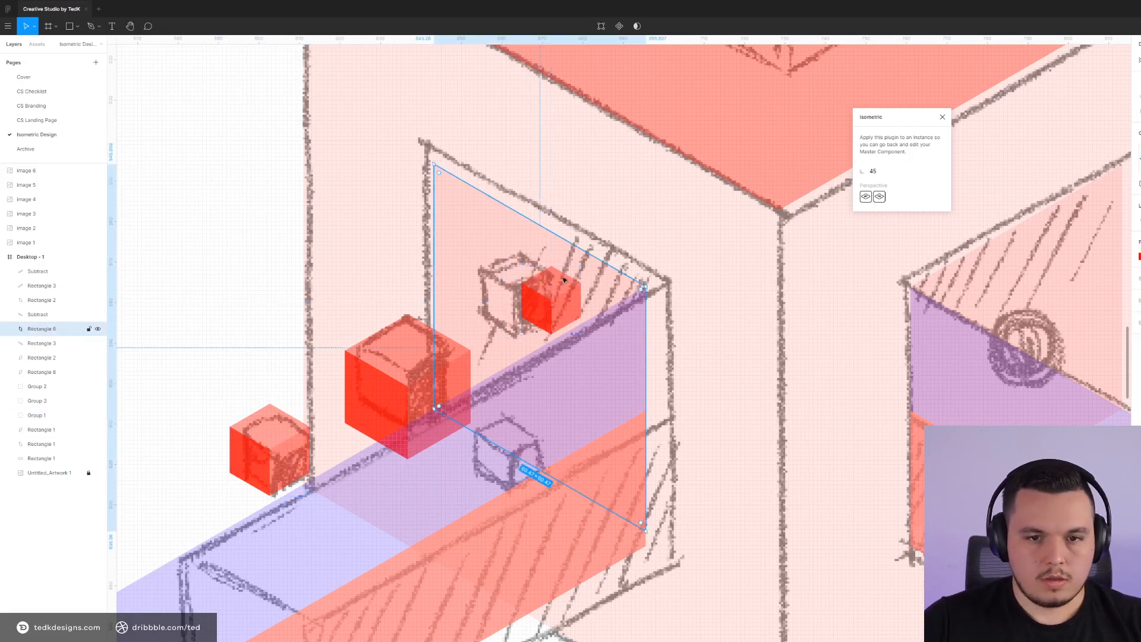
{"action": "key", "text": "ctrl+bracketleft"}
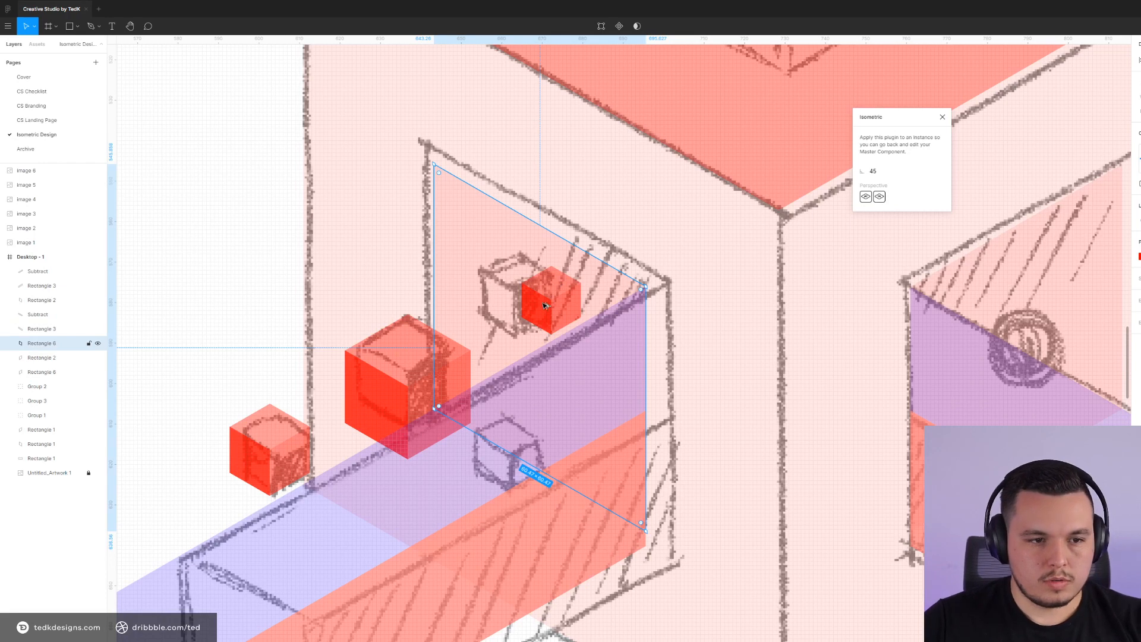
{"action": "key", "text": "ctrl+bracketleft"}
{"action": "key", "text": "ctrl+bracketleft"}
{"action": "key", "text": "ctrl+bracketleft"}
{"action": "key", "text": "ctrl+bracketleft"}
{"action": "key", "text": "ctrl+bracketleft"}
Duplicate the opening's small cube onto the left beam below it, and shift the two outer cubes farther out along the beam
{"action": "left_click", "coordinate": [561, 293]}
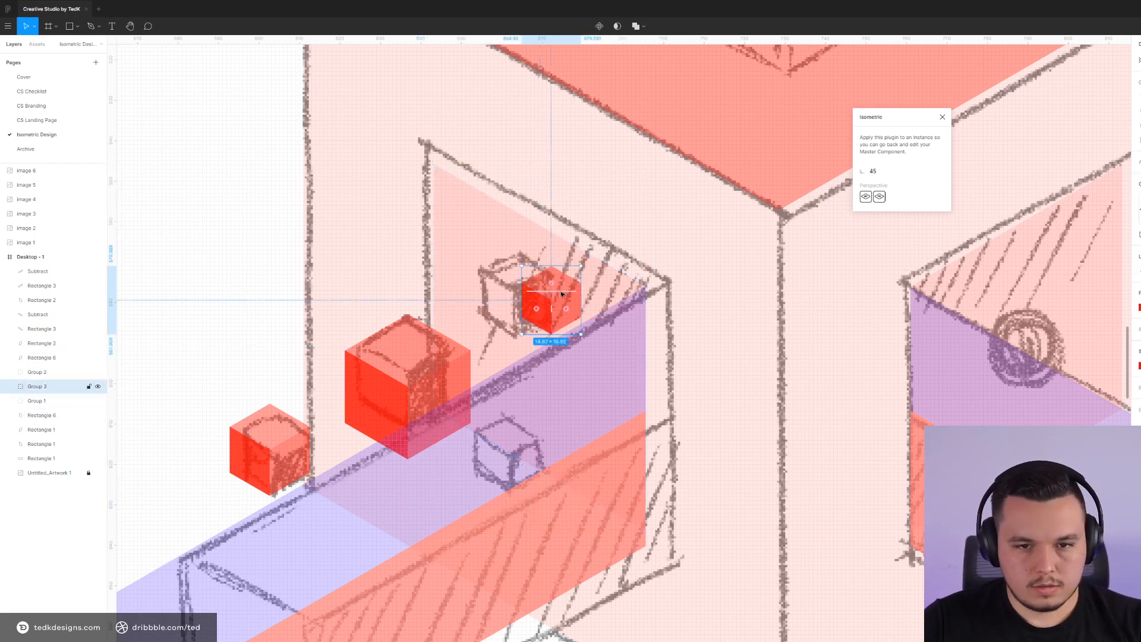
{"action": "mouse_move", "coordinate": [564, 304]}
{"action": "left_mouse_down"}
{"action": "mouse_move", "coordinate": [546, 462]}
{"action": "mouse_move", "coordinate": [549, 406]}
{"action": "left_mouse_up"}
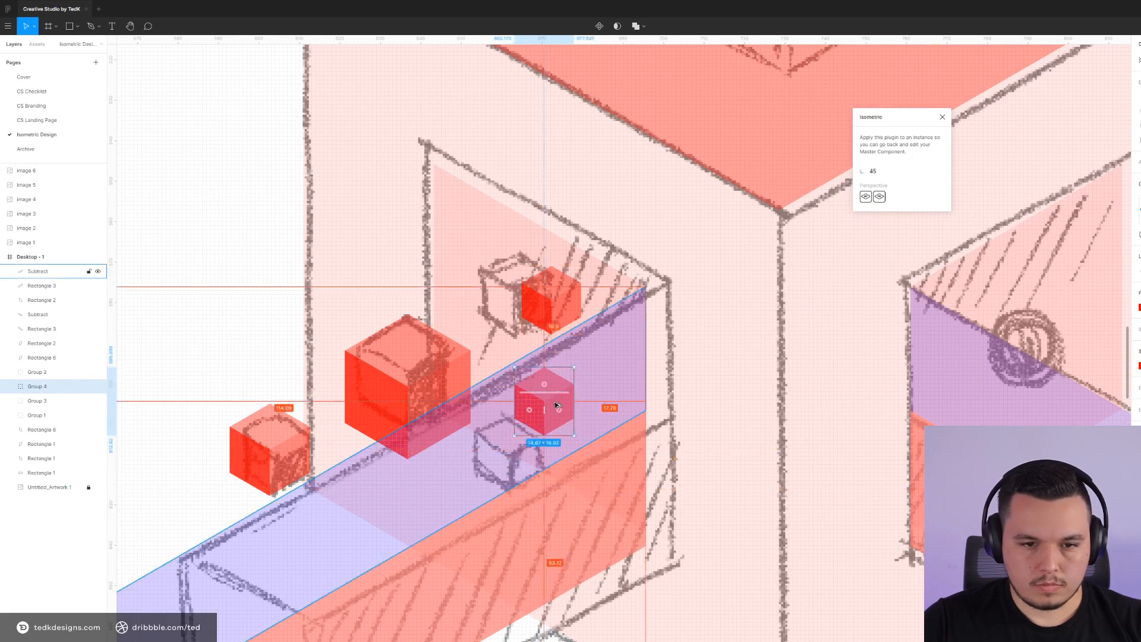
{"action": "scroll", "coordinate": [394, 424], "scroll_direction": "down", "scroll_amount": 2}
{"action": "mouse_move", "coordinate": [371, 429]}
{"action": "left_mouse_down"}
{"action": "mouse_move", "coordinate": [345, 464]}
{"action": "mouse_move", "coordinate": [325, 451]}
{"action": "left_mouse_up"}
{"action": "left_click_drag", "start_coordinate": [449, 401], "coordinate": [421, 410]}
{"action": "scroll", "coordinate": [428, 421], "scroll_direction": "right", "scroll_amount": 5}
{"action": "left_click", "coordinate": [713, 396]}
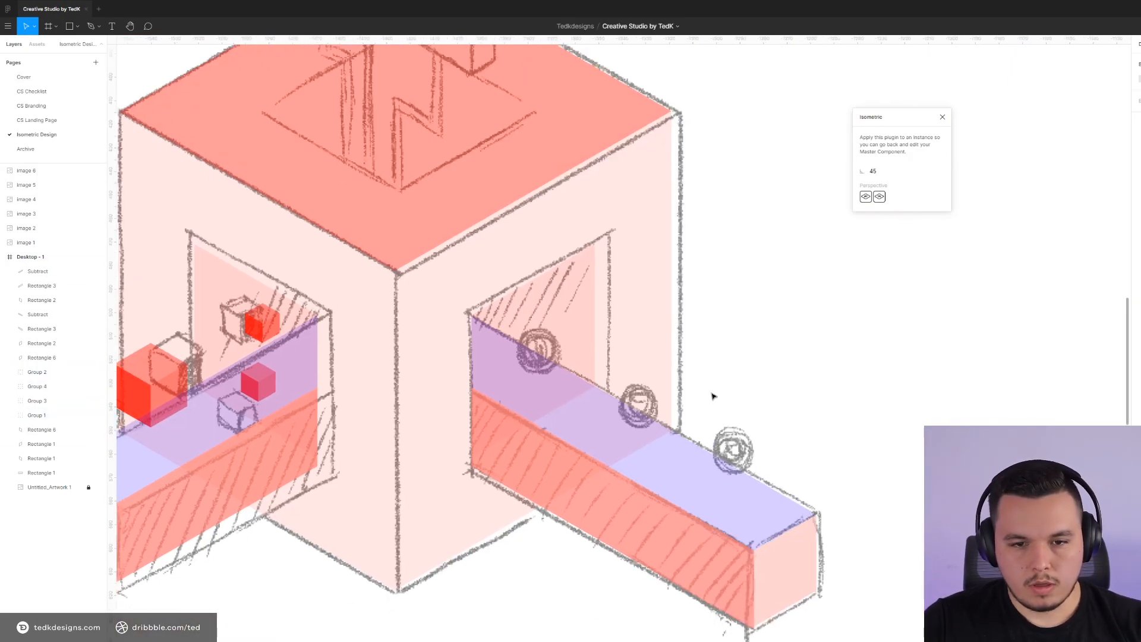
Draw a circle about 32 wide over the right beam's outermost sketched circle and place three copies toward the opening, two of them smaller
{"action": "left_click_drag", "start_coordinate": [733, 450], "coordinate": [760, 476]}
{"action": "key", "text": "v"}
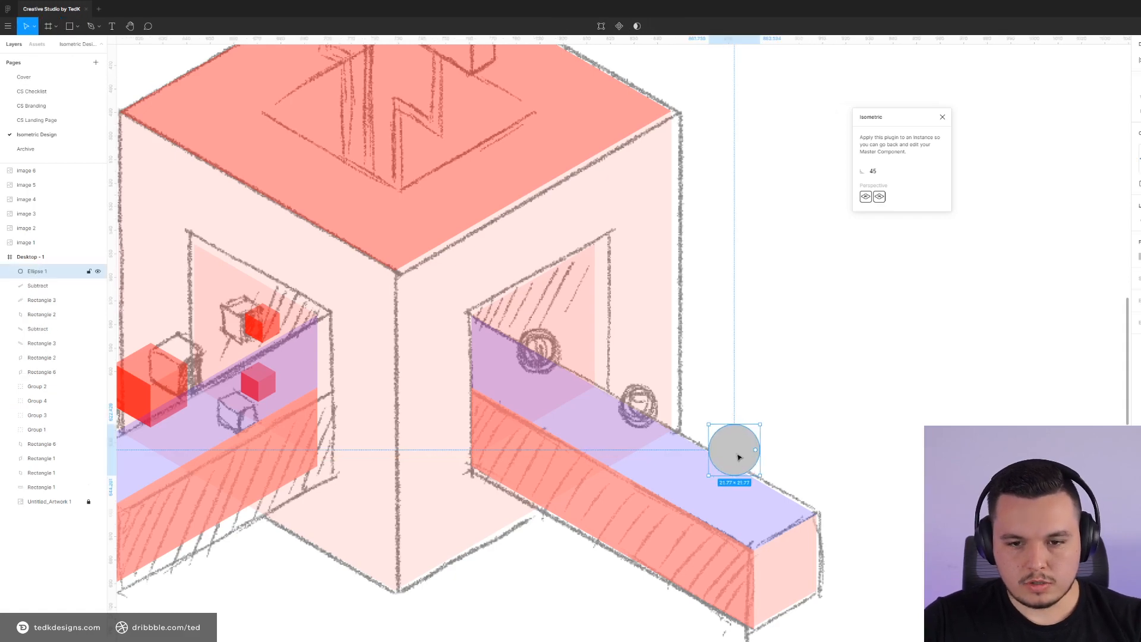
{"action": "mouse_move", "coordinate": [737, 433]}
{"action": "left_mouse_down"}
{"action": "mouse_move", "coordinate": [641, 396]}
{"action": "mouse_move", "coordinate": [620, 416]}
{"action": "left_mouse_up"}
{"action": "mouse_move", "coordinate": [620, 417]}
{"action": "left_mouse_down"}
{"action": "mouse_move", "coordinate": [602, 316]}
{"action": "mouse_move", "coordinate": [517, 355]}
{"action": "mouse_move", "coordinate": [541, 337]}
{"action": "left_mouse_up"}
{"action": "scroll", "coordinate": [713, 366], "scroll_direction": "down", "scroll_amount": 3}
{"action": "scroll", "coordinate": [580, 368], "scroll_direction": "up", "scroll_amount": 5}
{"action": "scroll", "coordinate": [582, 351], "scroll_direction": "down", "scroll_amount": 3}
{"action": "scroll", "coordinate": [653, 363], "scroll_direction": "down", "scroll_amount": 2}
Move the small circle on the right beam to just below the middle sketched circle
{"action": "left_click", "coordinate": [677, 394]}
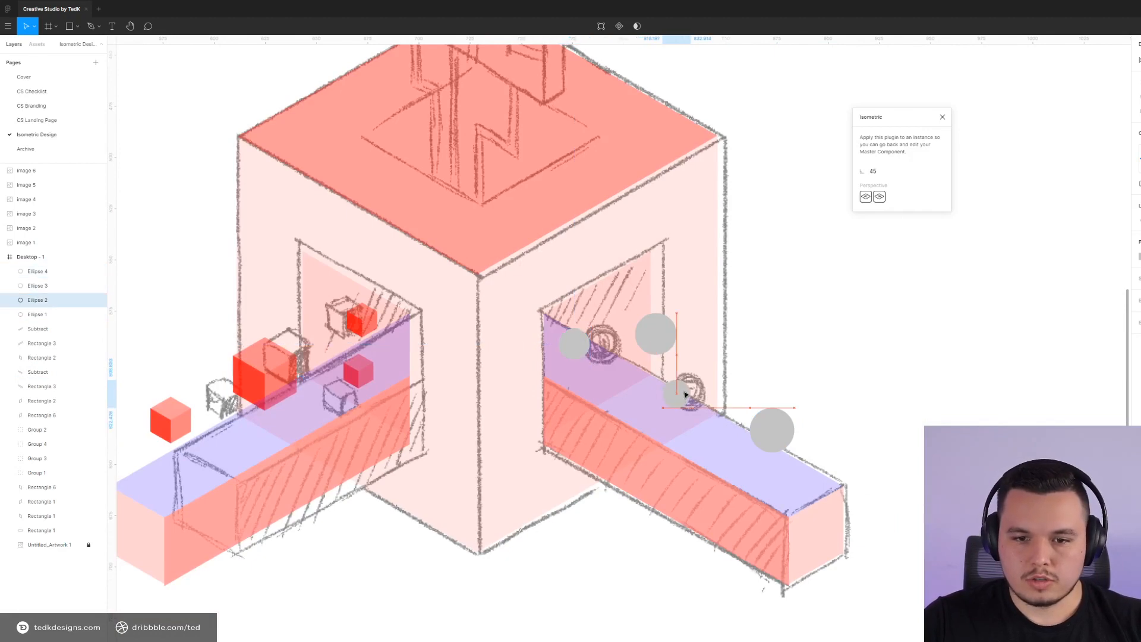
{"action": "left_click_drag", "start_coordinate": [684, 394], "coordinate": [682, 394]}
{"action": "left_click_drag", "start_coordinate": [832, 344], "coordinate": [847, 357]}
{"action": "left_click_drag", "start_coordinate": [691, 410], "coordinate": [706, 420]}
{"action": "left_click", "coordinate": [869, 364]}
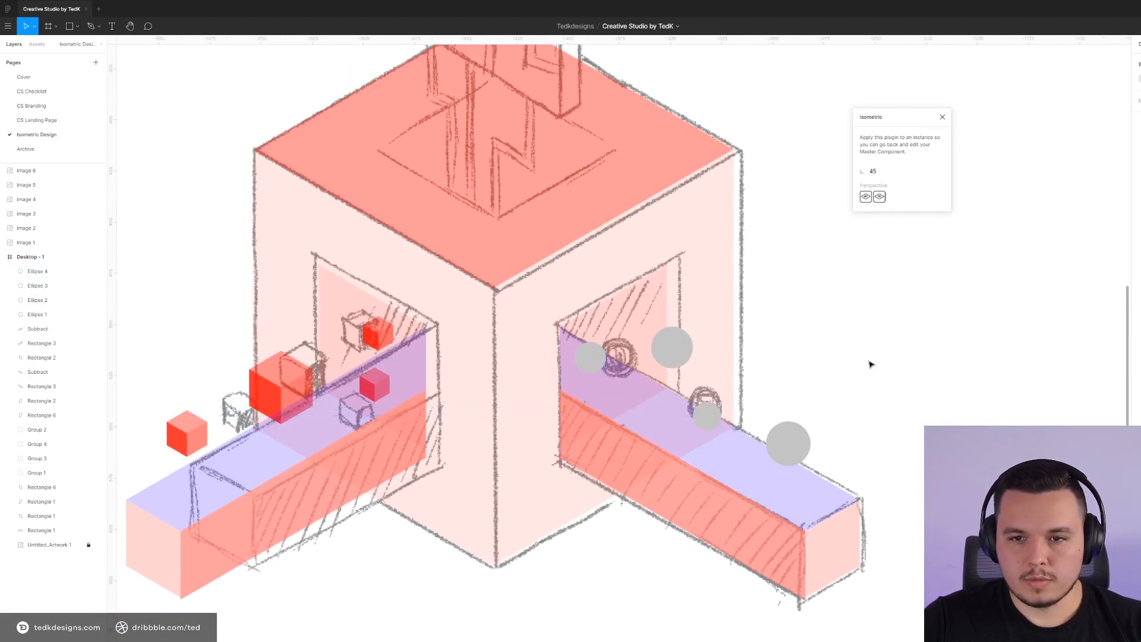
Move the plugin window aside, select all the traced shapes and ungroup the four small cubes
{"action": "scroll", "coordinate": [869, 363], "scroll_direction": "down", "scroll_amount": 3}
{"action": "left_click_drag", "start_coordinate": [864, 270], "coordinate": [637, 352]}
{"action": "left_click_drag", "start_coordinate": [719, 216], "coordinate": [241, 581]}
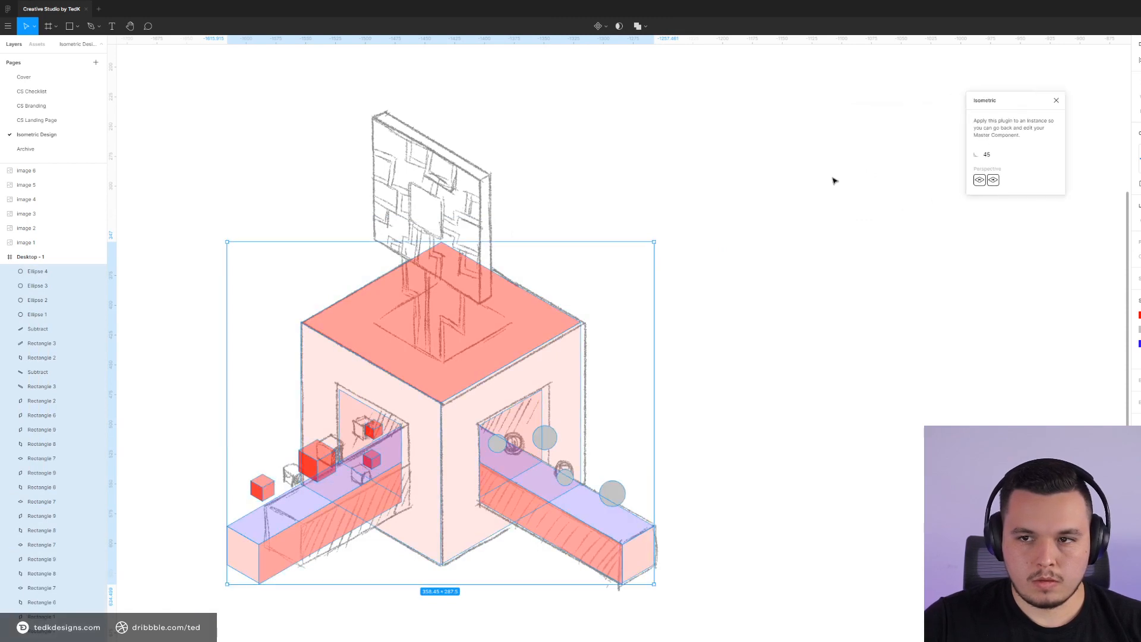
{"action": "scroll", "coordinate": [771, 204], "scroll_direction": "left", "scroll_amount": 3}
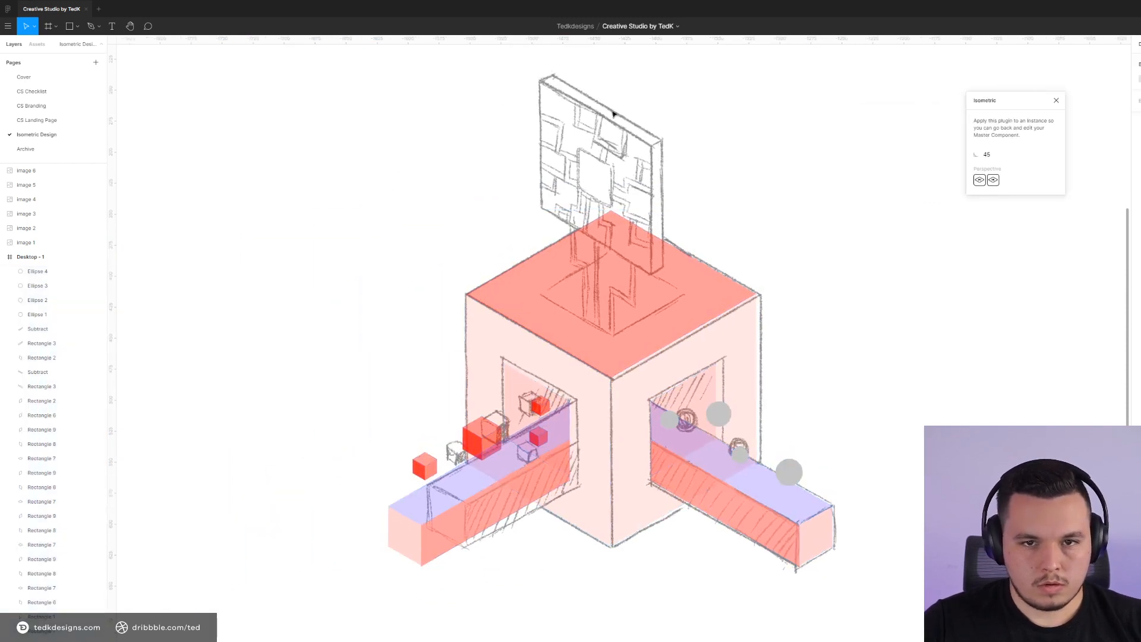
Draw a square about 135 by 135 in the empty area beside the sketched sign
{"action": "scroll", "coordinate": [612, 114], "scroll_direction": "up", "scroll_amount": 1}
{"action": "left_click_drag", "start_coordinate": [745, 143], "coordinate": [583, 175]}
{"action": "left_click_drag", "start_coordinate": [822, 234], "coordinate": [784, 262]}
{"action": "key", "text": "r"}
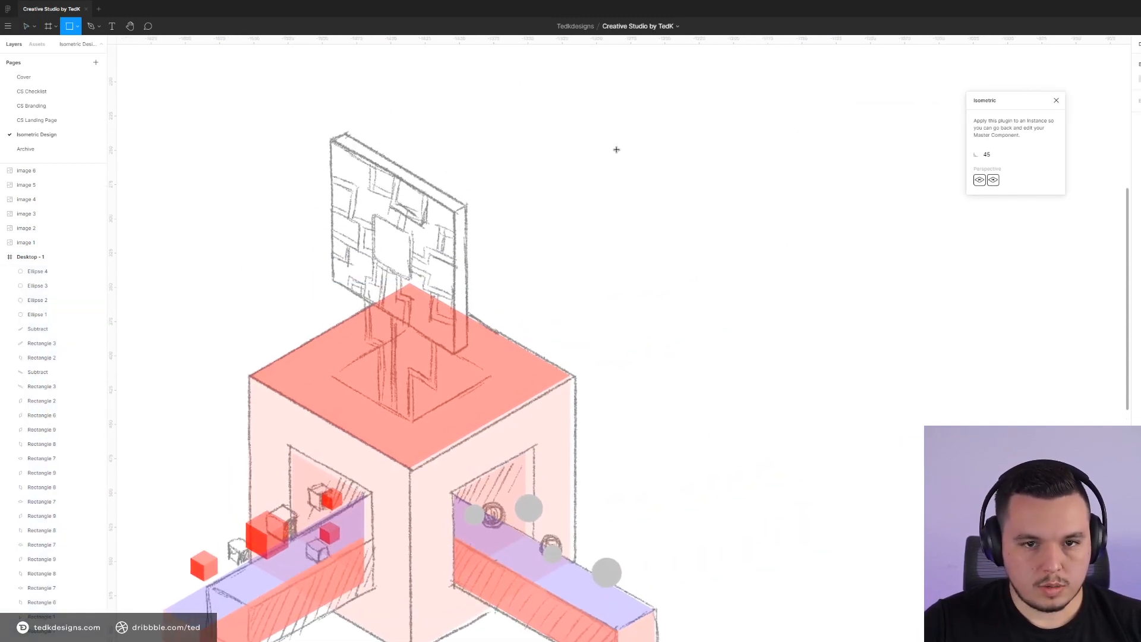
{"action": "left_click_drag", "start_coordinate": [642, 131], "coordinate": [829, 227]}
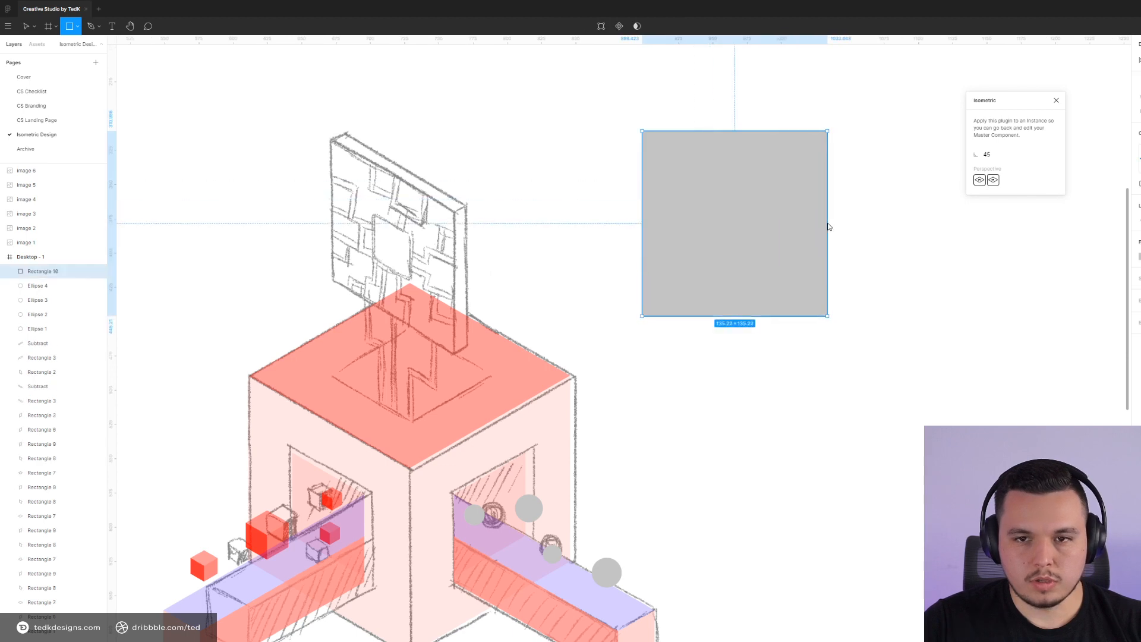
Convert the square to an isometric plane with the Isometric plugin and rotate it upright to match the sign's front face
{"action": "left_click", "coordinate": [981, 181]}
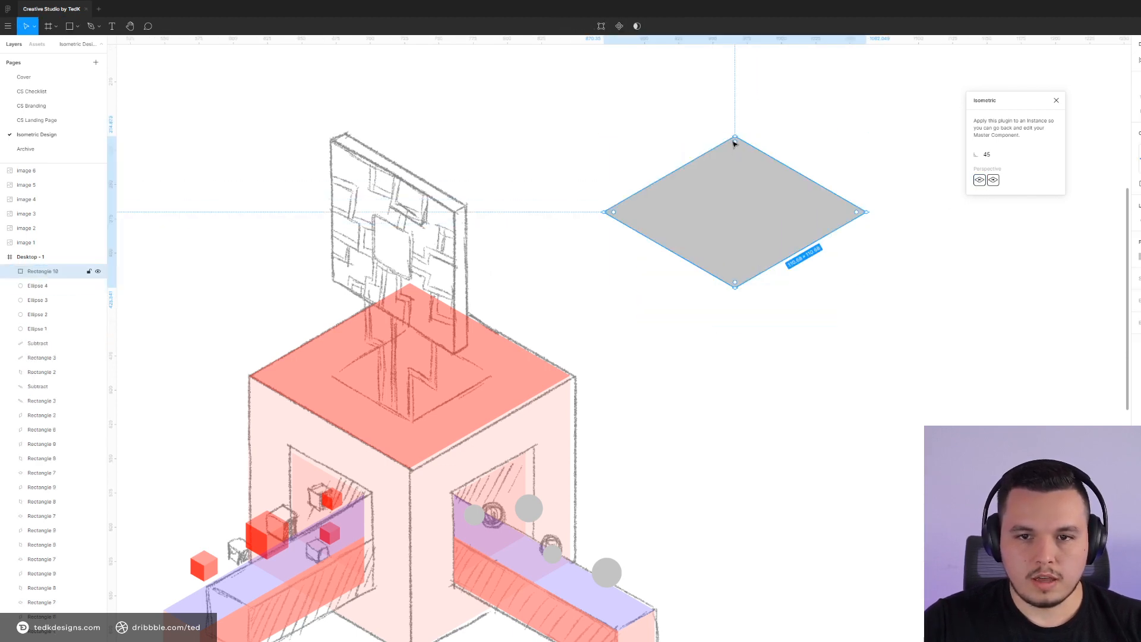
{"action": "mouse_move", "coordinate": [735, 131]}
{"action": "left_mouse_down"}
{"action": "mouse_move", "coordinate": [809, 150]}
{"action": "mouse_move", "coordinate": [815, 170]}
{"action": "left_mouse_up"}
{"action": "mouse_move", "coordinate": [767, 211]}
{"action": "left_mouse_down"}
{"action": "mouse_move", "coordinate": [426, 251]}
{"action": "mouse_move", "coordinate": [657, 212]}
{"action": "left_mouse_up"}
{"action": "scroll", "coordinate": [713, 178], "scroll_direction": "up", "scroll_amount": 3}
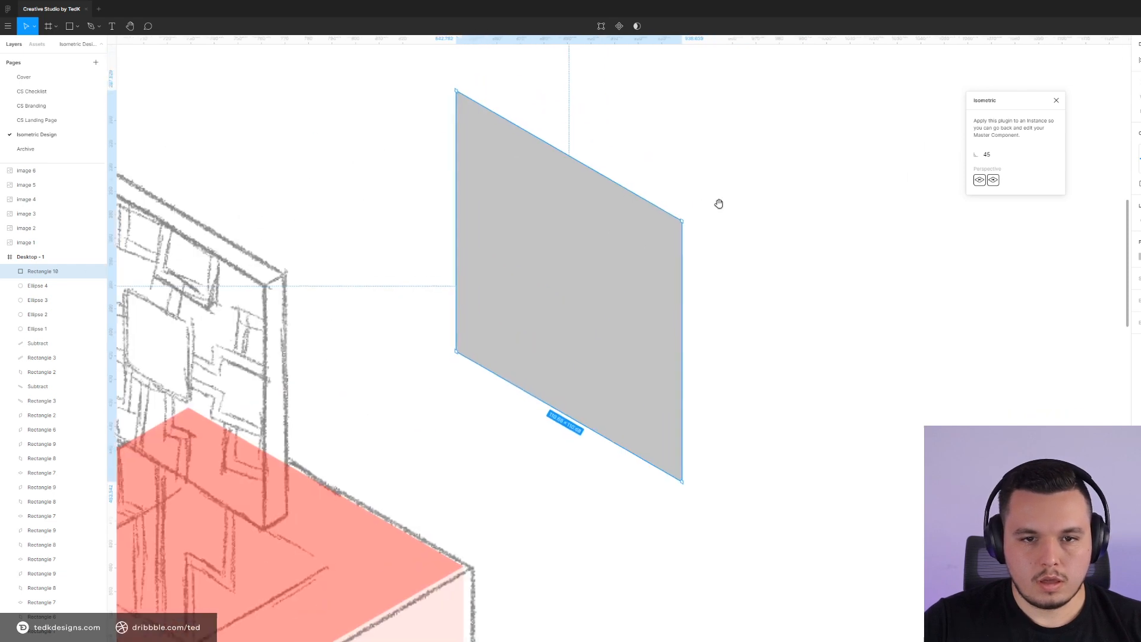
Set the upright gray panel's opacity to 40%
{"action": "scroll", "coordinate": [719, 203], "scroll_direction": "down", "scroll_amount": 3}
{"action": "key", "text": "4"}
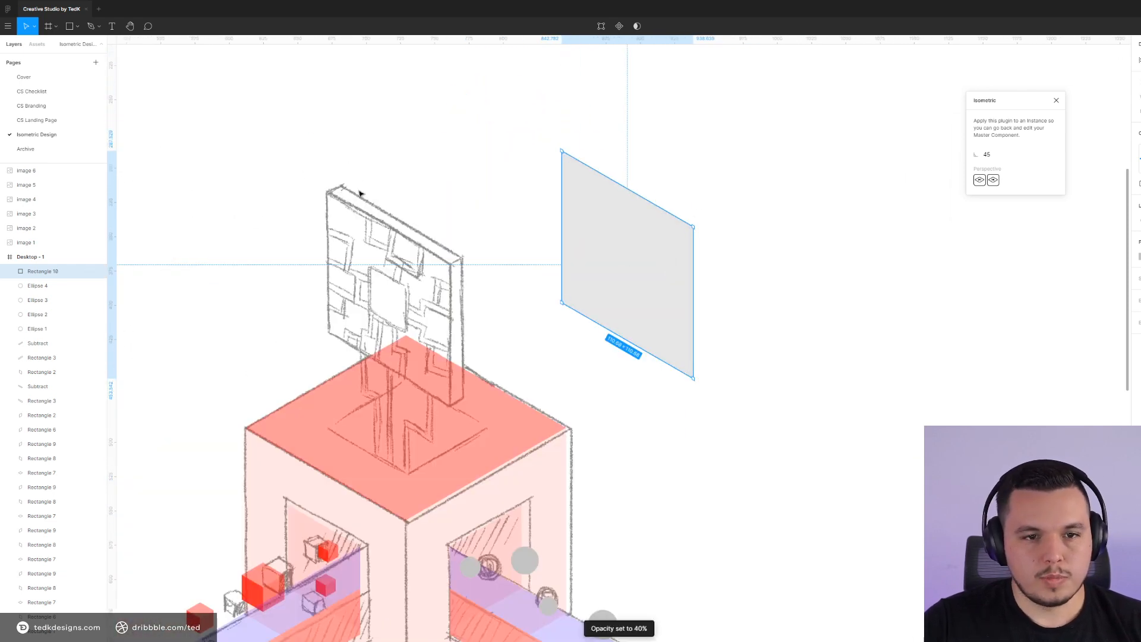
{"action": "left_click", "coordinate": [788, 233]}
{"action": "left_click", "coordinate": [664, 253]}
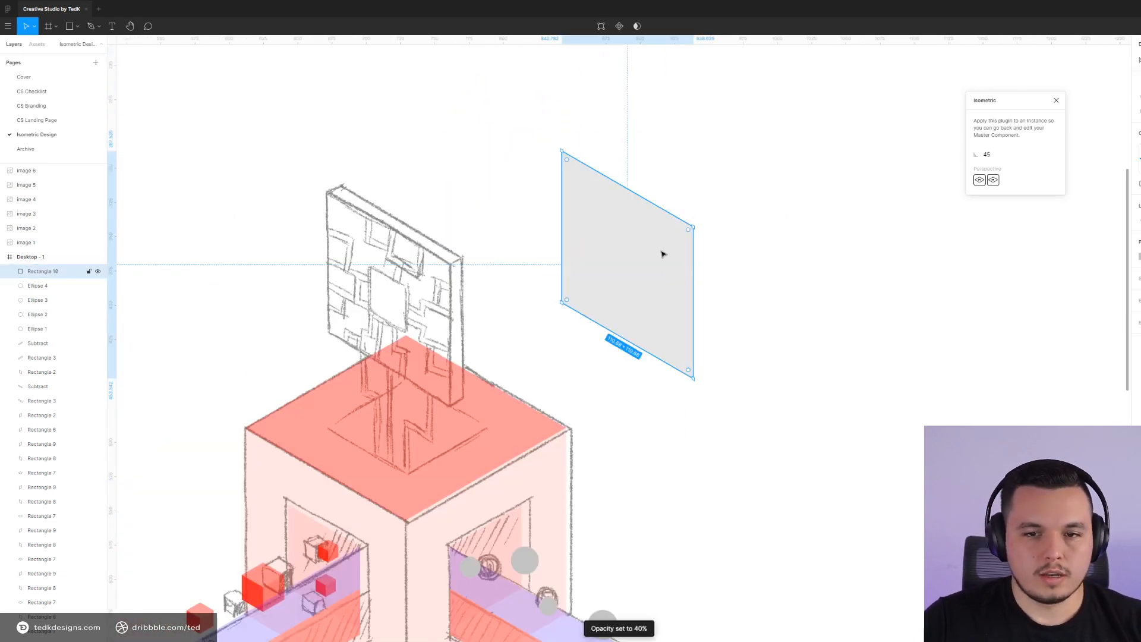
{"action": "left_click", "coordinate": [874, 259]}
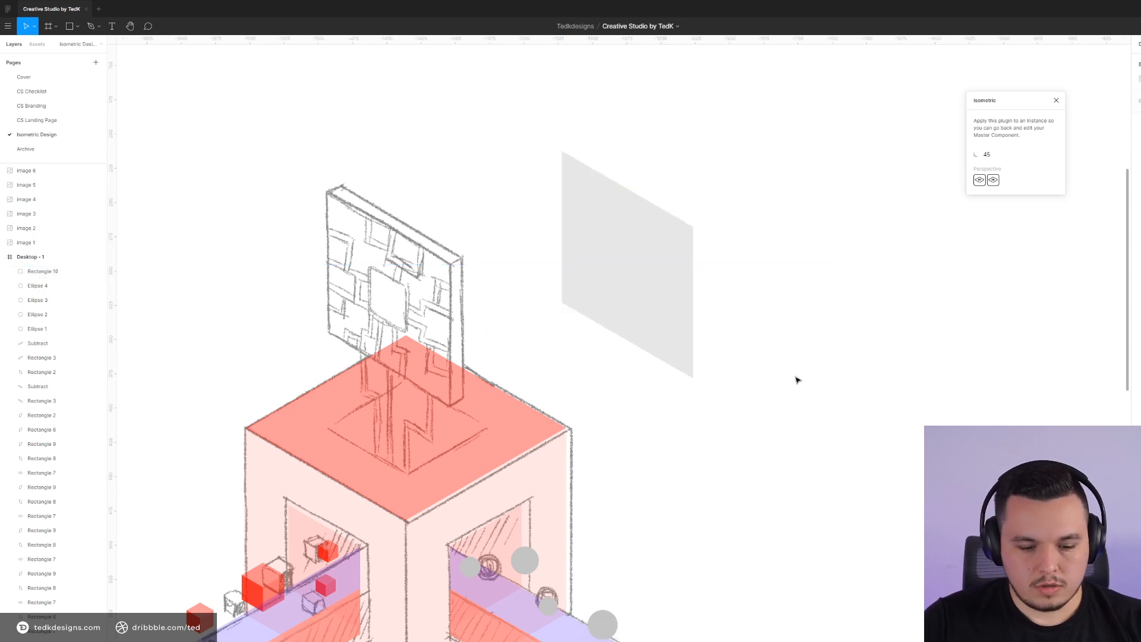
Draw a rectangle beside the gray panel, convert it to a flat isometric plane and narrow it into a strip
{"action": "key", "text": "r"}
{"action": "left_click_drag", "start_coordinate": [779, 243], "coordinate": [989, 479]}
{"action": "left_click", "coordinate": [992, 181]}
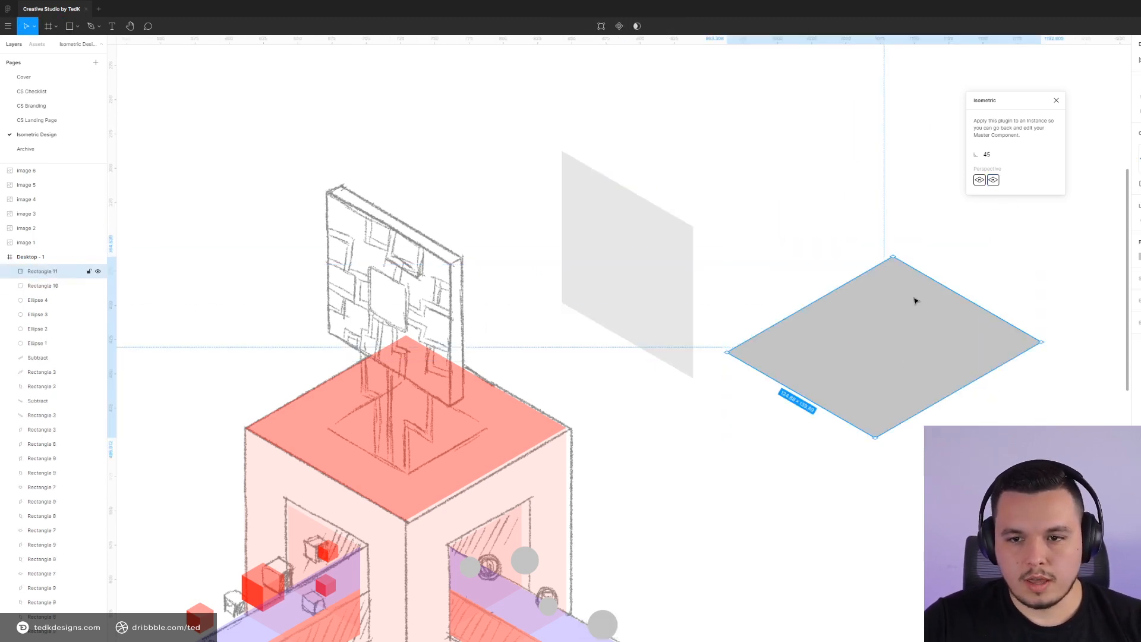
{"action": "left_click_drag", "start_coordinate": [875, 267], "coordinate": [949, 310]}
Fill the flat strip with red and set its opacity to 40%
{"action": "left_click", "coordinate": [1138, 256]}
{"action": "left_click_drag", "start_coordinate": [1103, 293], "coordinate": [1132, 268]}
{"action": "left_click", "coordinate": [1004, 298]}
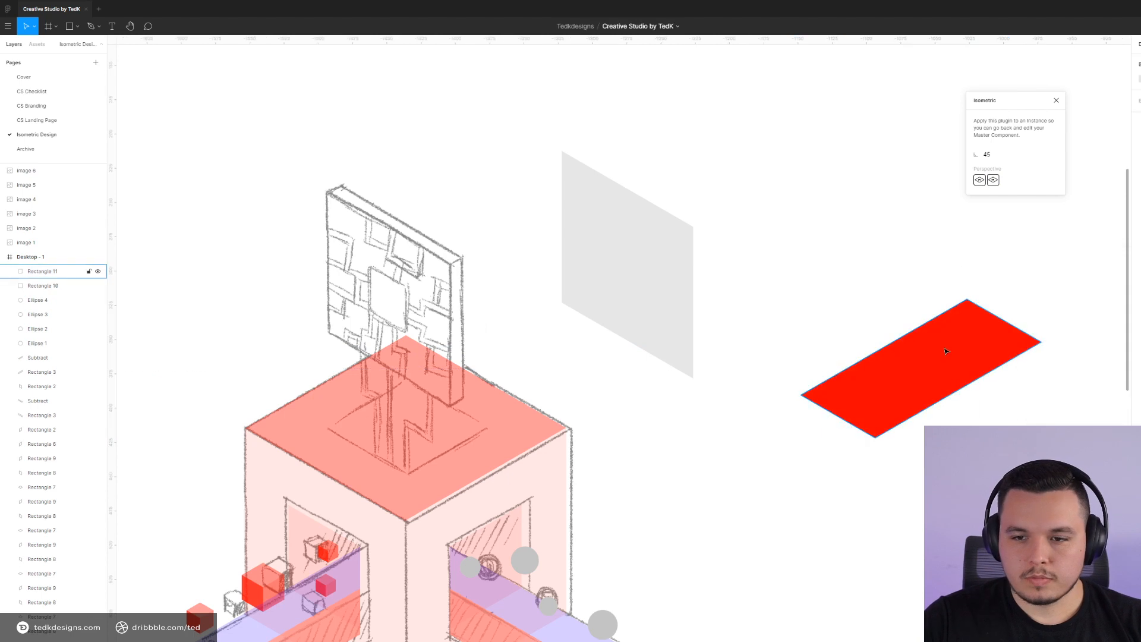
{"action": "left_click", "coordinate": [926, 387]}
{"action": "key", "text": "4"}
Align the red strip's upper edge with the gray panel's lower-right corner as a depth guide, and lengthen the strip
{"action": "left_click_drag", "start_coordinate": [927, 389], "coordinate": [725, 422]}
{"action": "scroll", "coordinate": [664, 384], "scroll_direction": "up", "scroll_amount": 10}
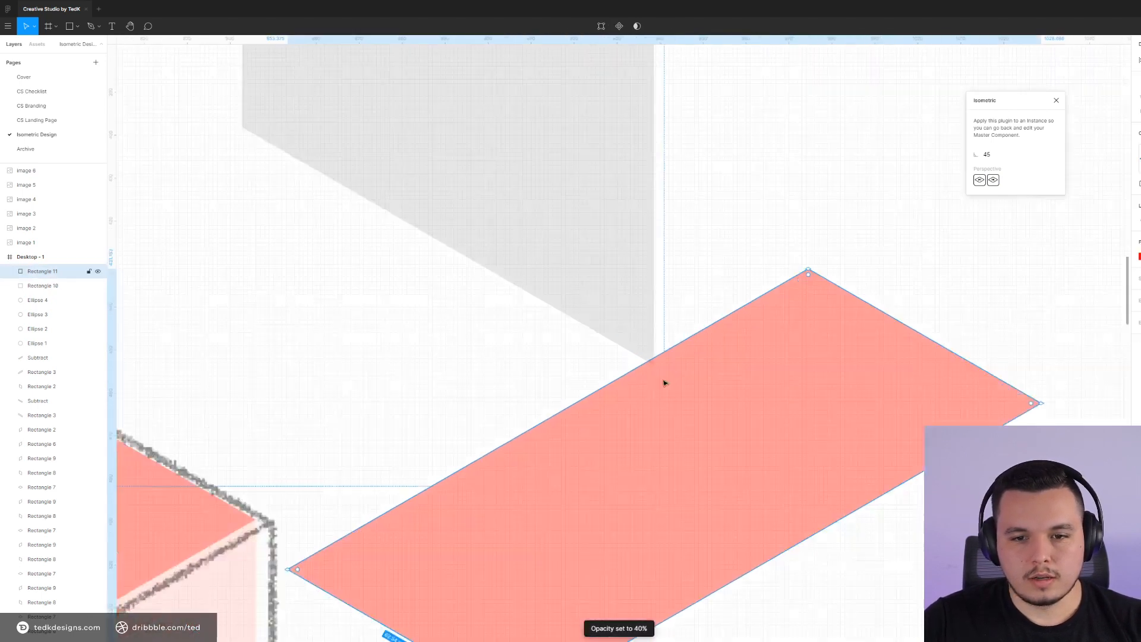
{"action": "left_click_drag", "start_coordinate": [649, 261], "coordinate": [718, 306]}
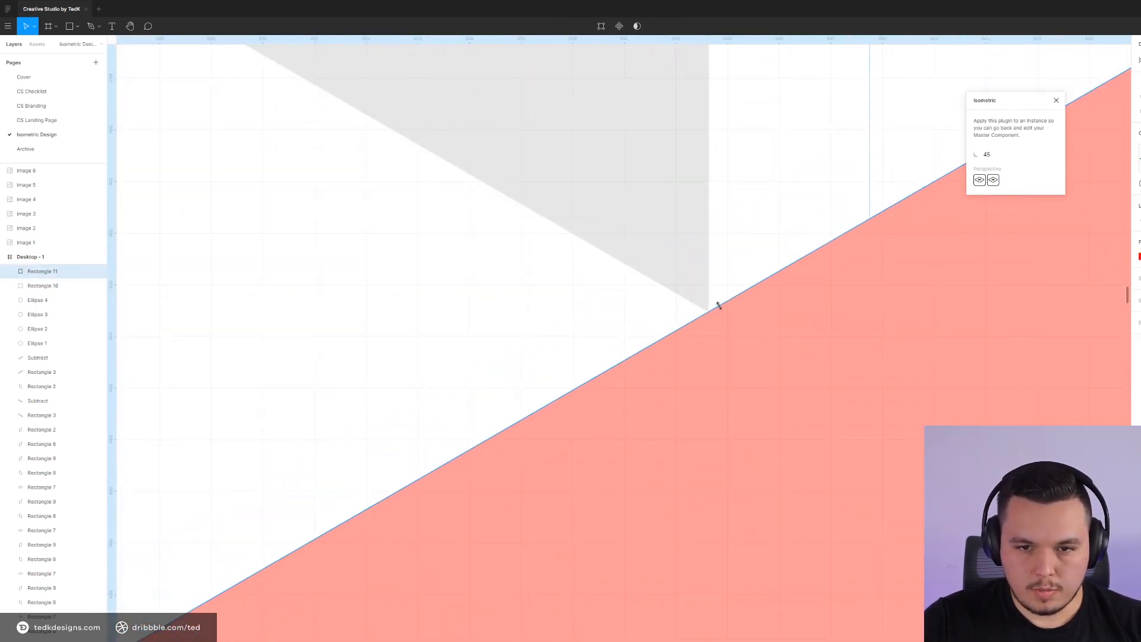
{"action": "scroll", "coordinate": [709, 348], "scroll_direction": "down", "scroll_amount": 12}
{"action": "left_click_drag", "start_coordinate": [739, 348], "coordinate": [783, 322]}
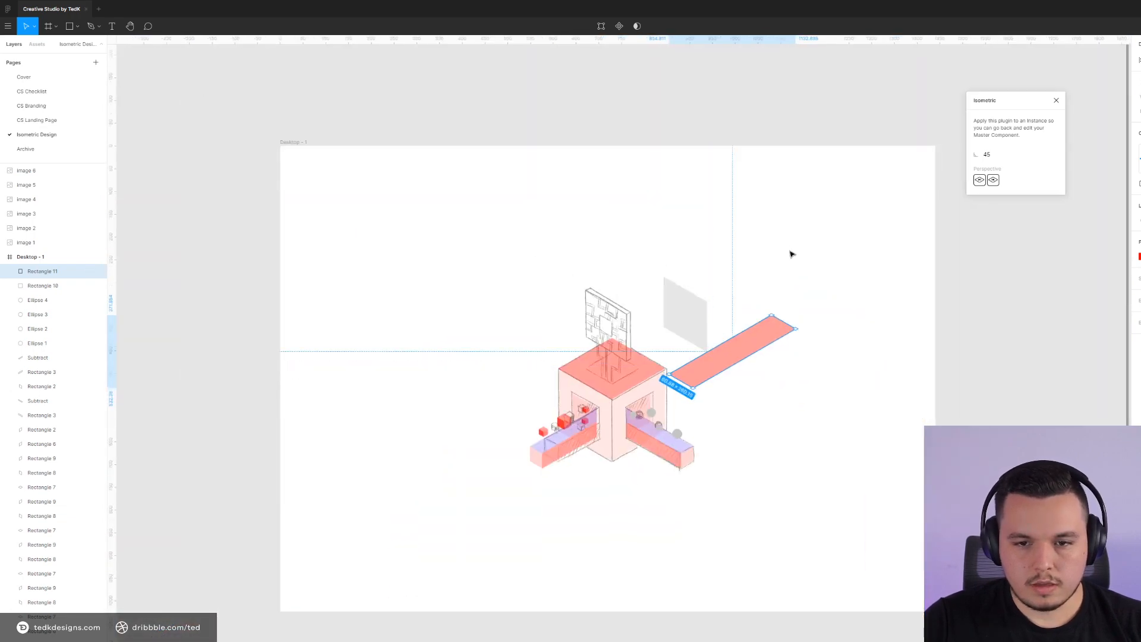
{"action": "left_click", "coordinate": [792, 255]}
Duplicate the gray panel, offset the copy back along the red guide's edge, and bring the original in front of it
{"action": "scroll", "coordinate": [713, 309], "scroll_direction": "up", "scroll_amount": 4}
{"action": "scroll", "coordinate": [719, 316], "scroll_direction": "up", "scroll_amount": 5}
{"action": "left_click", "coordinate": [669, 428]}
{"action": "left_click_drag", "start_coordinate": [731, 451], "coordinate": [596, 354]}
{"action": "scroll", "coordinate": [589, 366], "scroll_direction": "up", "scroll_amount": 5}
{"action": "scroll", "coordinate": [633, 420], "scroll_direction": "up", "scroll_amount": 3}
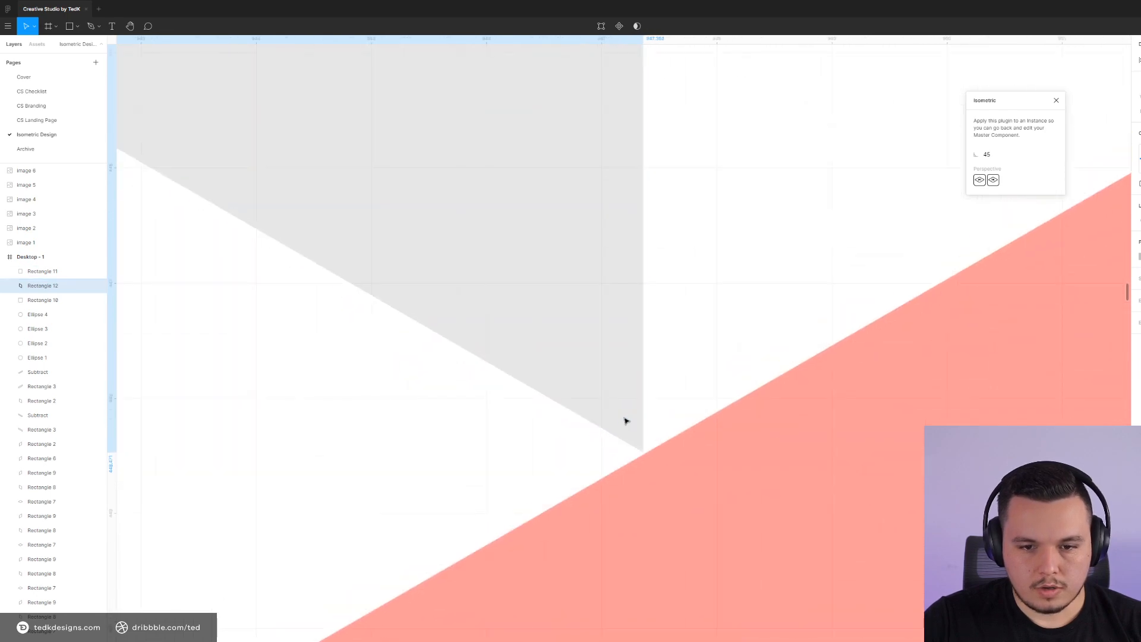
{"action": "scroll", "coordinate": [625, 421], "scroll_direction": "down", "scroll_amount": 5}
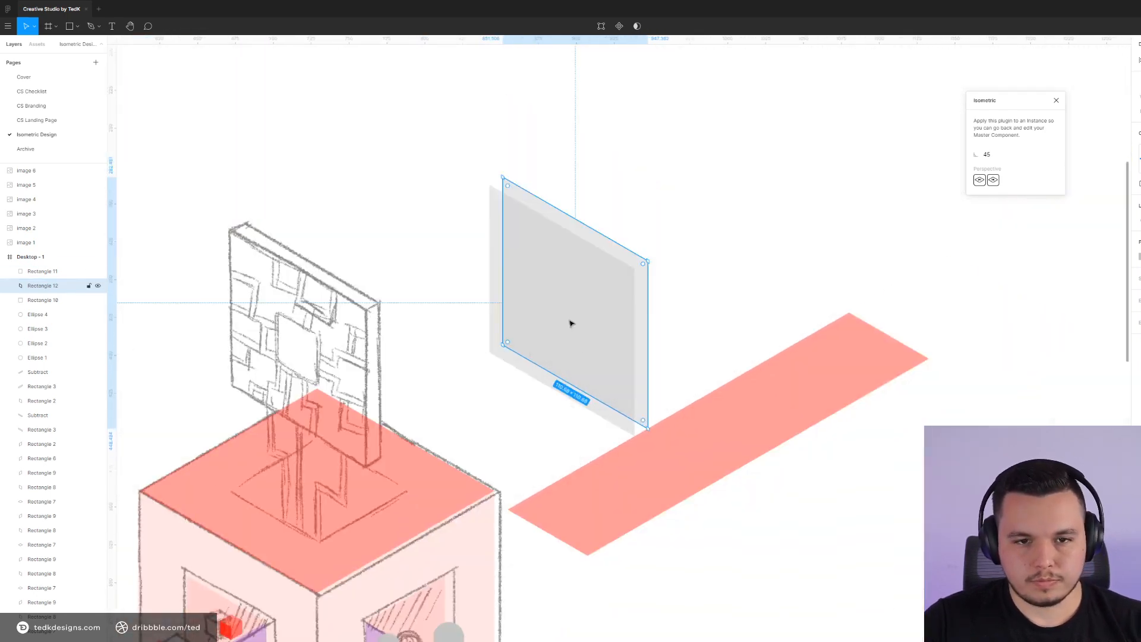
Duplicate the red guide strip so the copy's lower edge meets the upper-left corners of both gray panels
{"action": "left_click", "coordinate": [761, 400]}
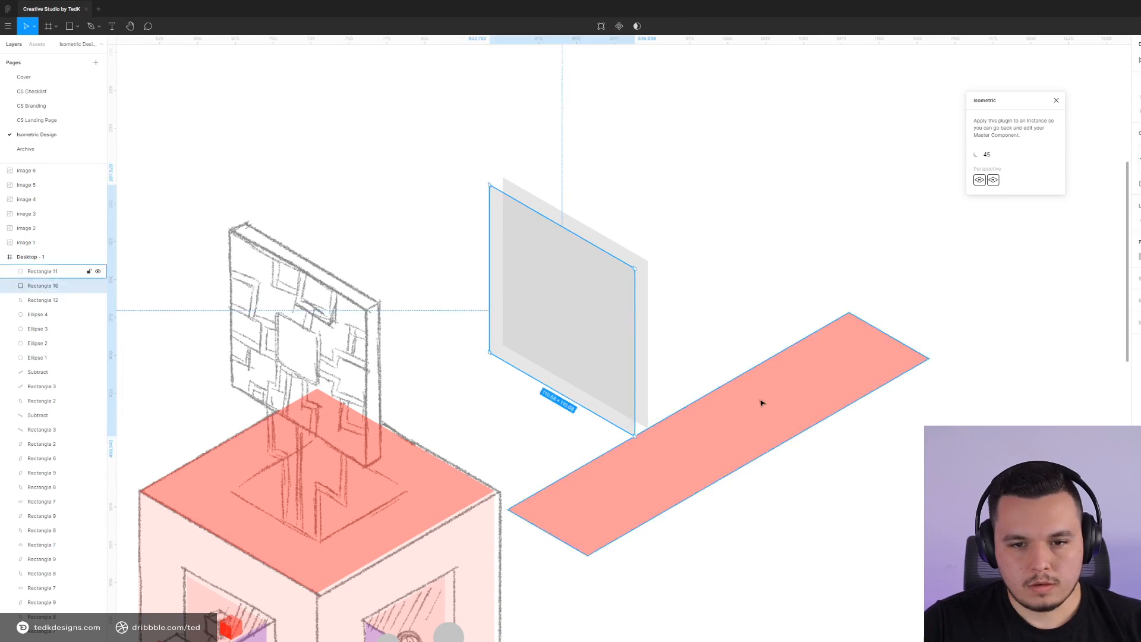
{"action": "left_click_drag", "start_coordinate": [761, 400], "coordinate": [527, 161]}
{"action": "scroll", "coordinate": [509, 184], "scroll_direction": "up", "scroll_amount": 8}
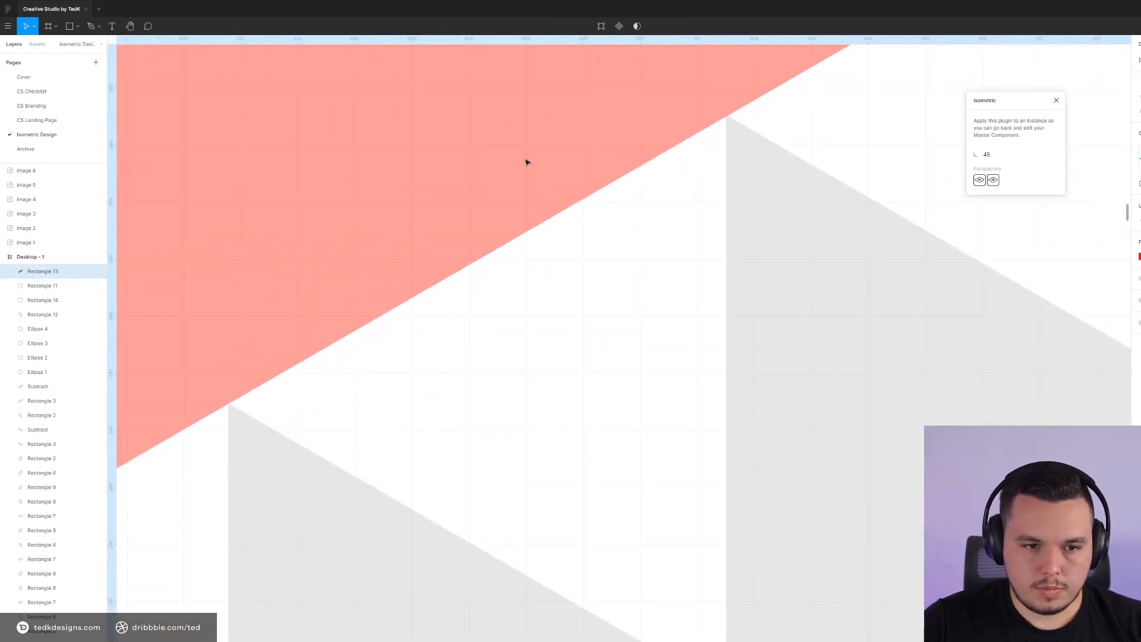
{"action": "scroll", "coordinate": [570, 207], "scroll_direction": "down", "scroll_amount": 5}
Add a point to the back panel's left edge and move it onto the front panel's upper-left corner
{"action": "left_click", "coordinate": [649, 302]}
{"action": "key", "text": "p"}
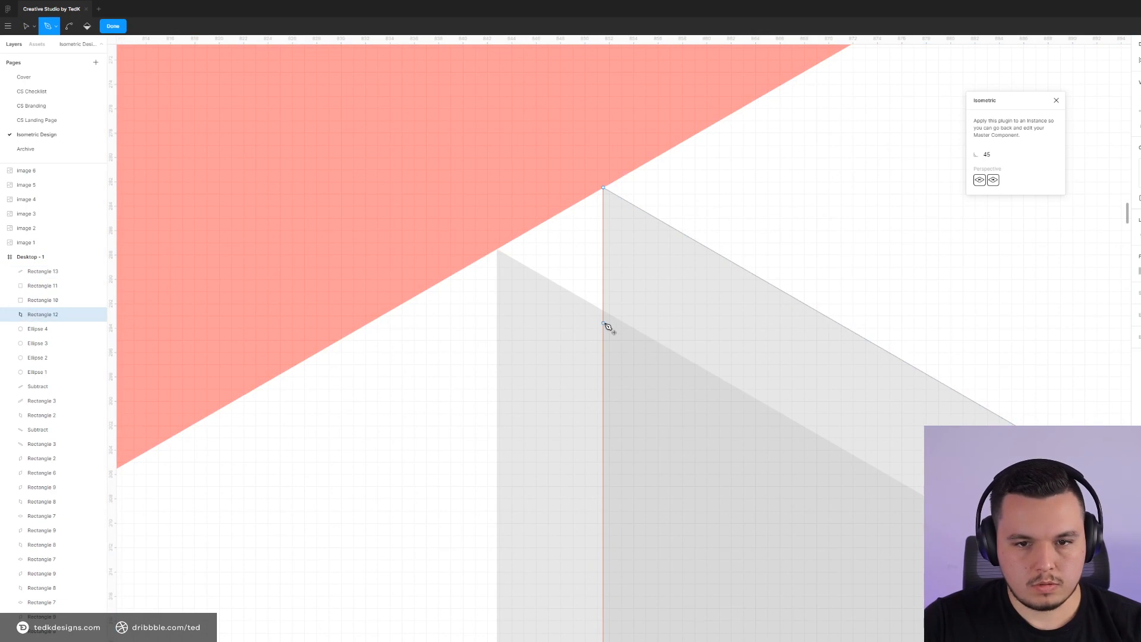
{"action": "key", "text": "v"}
{"action": "left_click_drag", "start_coordinate": [603, 323], "coordinate": [499, 255]}
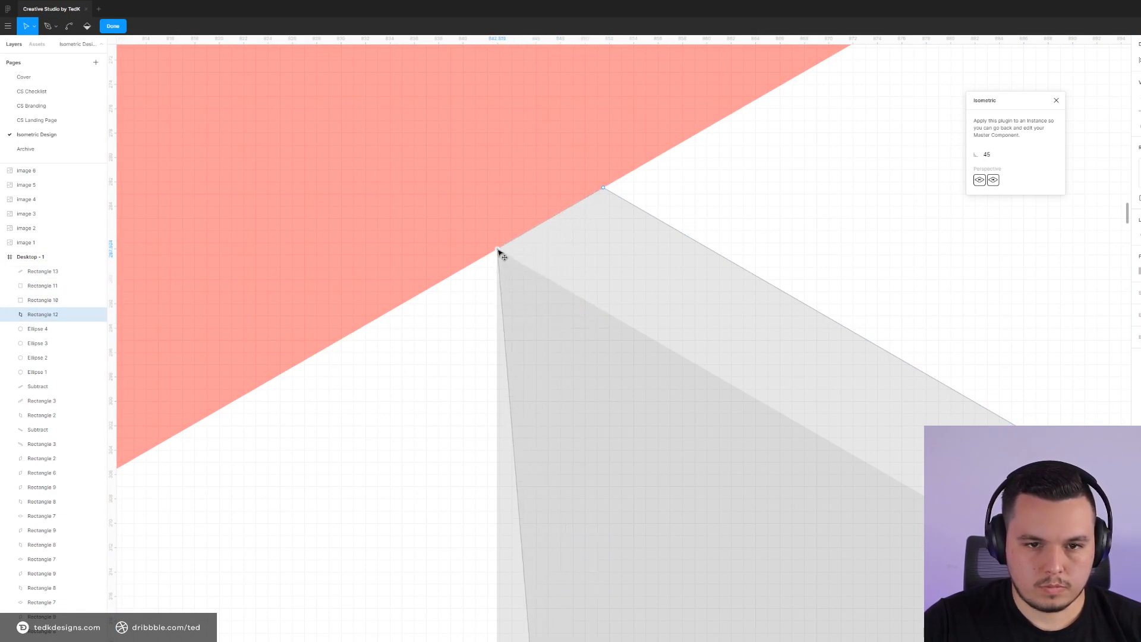
{"action": "scroll", "coordinate": [502, 261], "scroll_direction": "down", "scroll_amount": 5}
{"action": "key", "text": "Escape"}
Add a point to the back panel's bottom edge and move it onto the front panel's lower-right corner
{"action": "left_click_drag", "start_coordinate": [662, 414], "coordinate": [530, 1]}
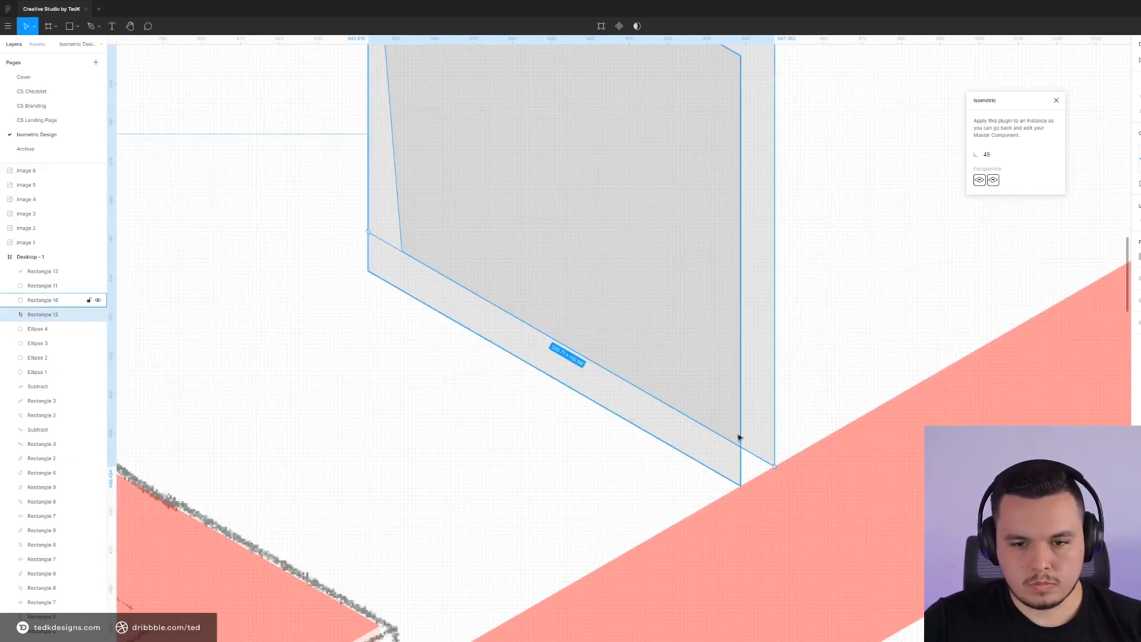
{"action": "double_click", "coordinate": [749, 435]}
{"action": "key", "text": "p"}
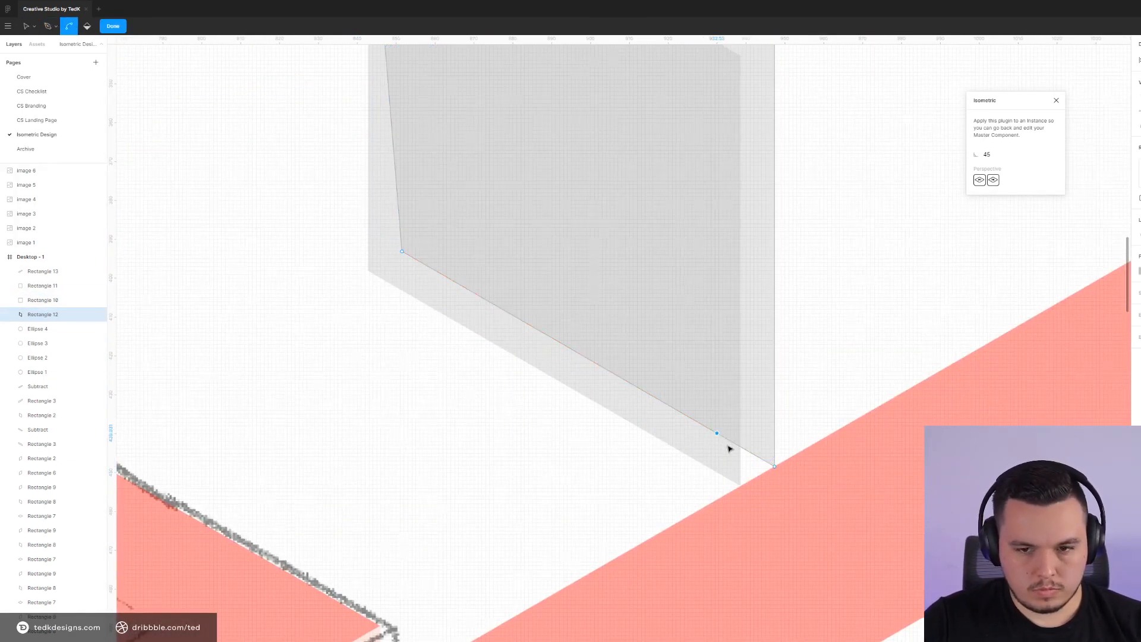
{"action": "scroll", "coordinate": [724, 443], "scroll_direction": "up", "scroll_amount": 6}
{"action": "scroll", "coordinate": [772, 487], "scroll_direction": "down", "scroll_amount": 8}
{"action": "left_click_drag", "start_coordinate": [671, 371], "coordinate": [879, 306]}
{"action": "scroll", "coordinate": [853, 294], "scroll_direction": "up", "scroll_amount": 4}
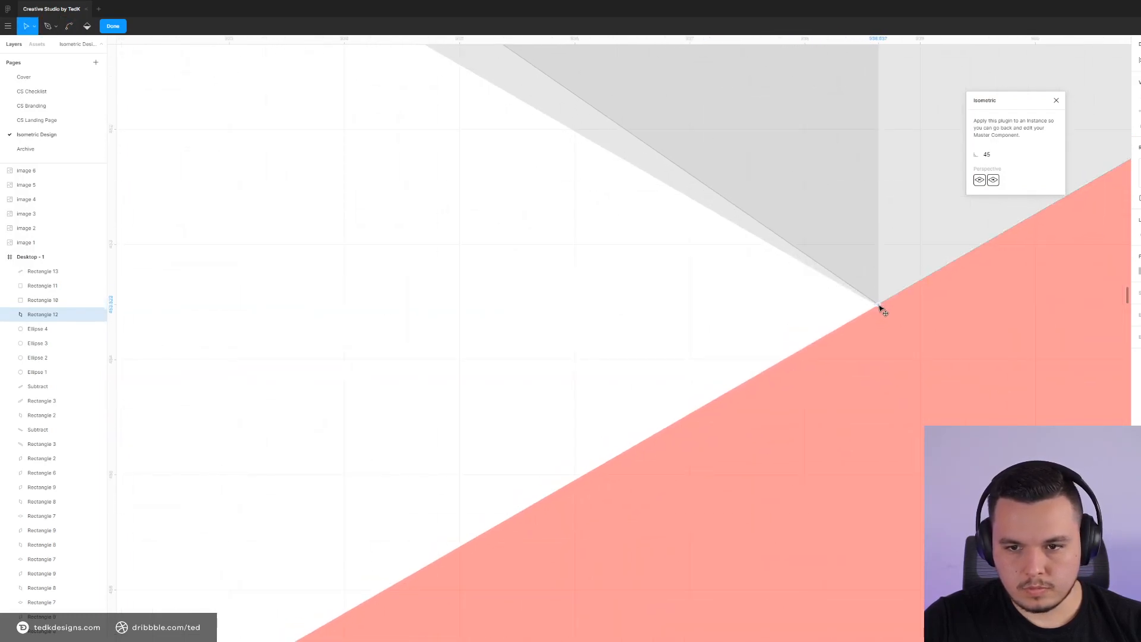
{"action": "scroll", "coordinate": [781, 326], "scroll_direction": "down", "scroll_amount": 10}
{"action": "key", "text": "Escape"}
Group the front panel and the reshaped back panel
{"action": "scroll", "coordinate": [734, 295], "scroll_direction": "up", "scroll_amount": 2}
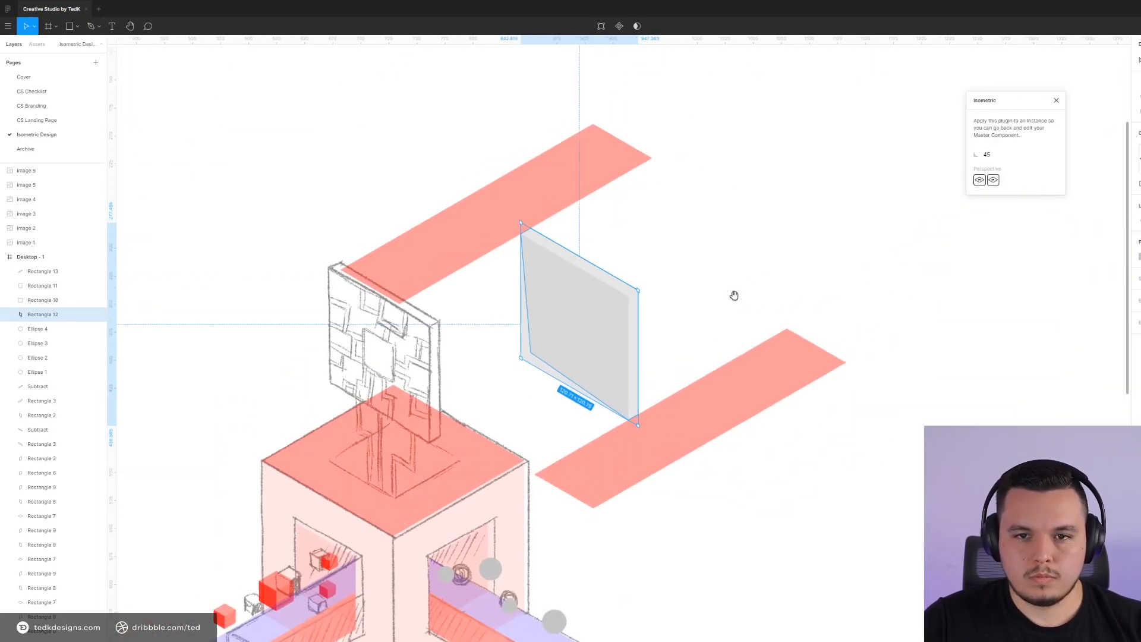
{"action": "left_click", "coordinate": [541, 326], "text": "shift"}
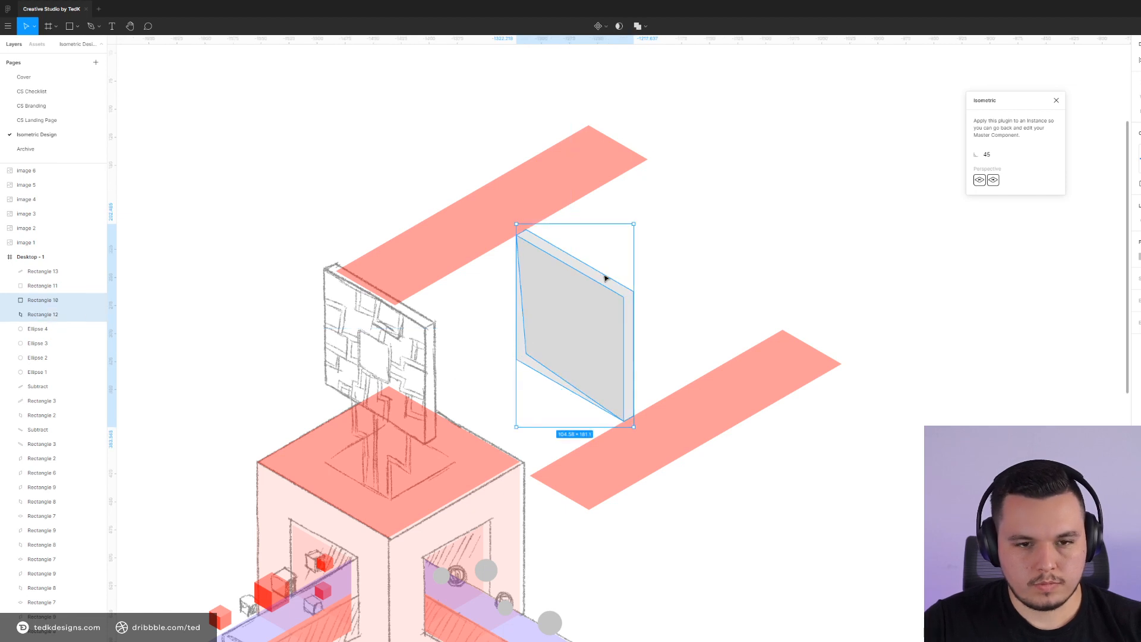
{"action": "key", "text": "ctrl+g"}
Paste a scaled-down copy of the sign's front face at its center and fill it with white sampled from the canvas
{"action": "double_click", "coordinate": [560, 319]}
{"action": "key", "text": "ctrl+c"}
{"action": "left_click", "coordinate": [731, 267]}
{"action": "key", "text": "ctrl+v"}
{"action": "left_click_drag", "start_coordinate": [560, 259], "coordinate": [567, 309]}
{"action": "key", "text": "i"}
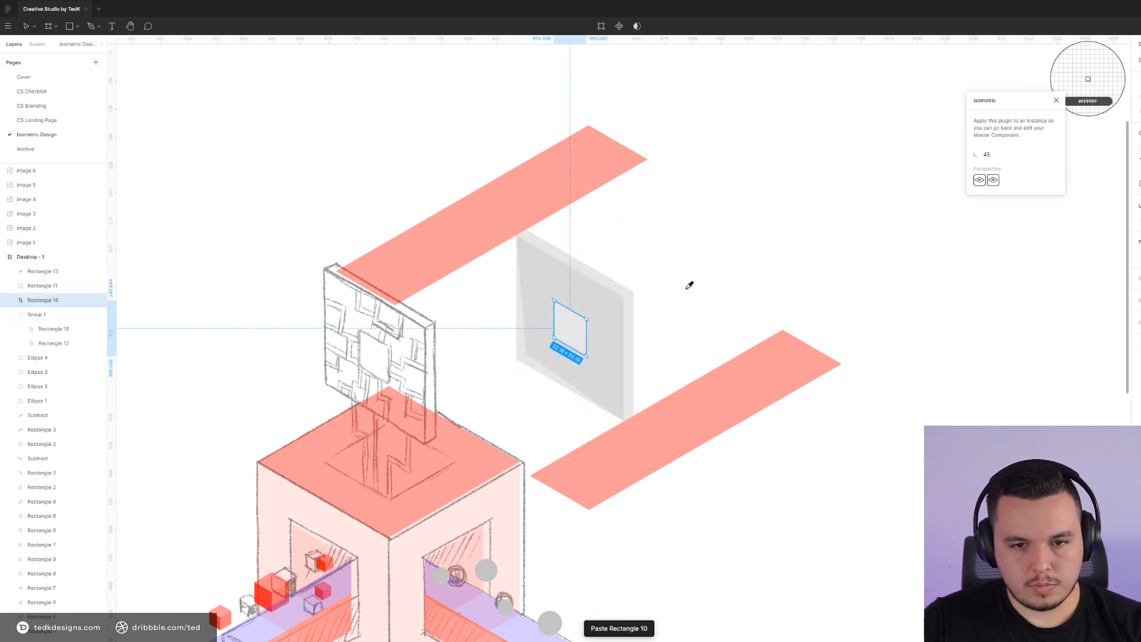
{"action": "left_click", "coordinate": [689, 285]}
Set the sign's large front face to 100% opacity
{"action": "left_click", "coordinate": [601, 303], "text": "ctrl"}
{"action": "key", "text": "0"}
{"action": "left_click", "coordinate": [756, 279]}
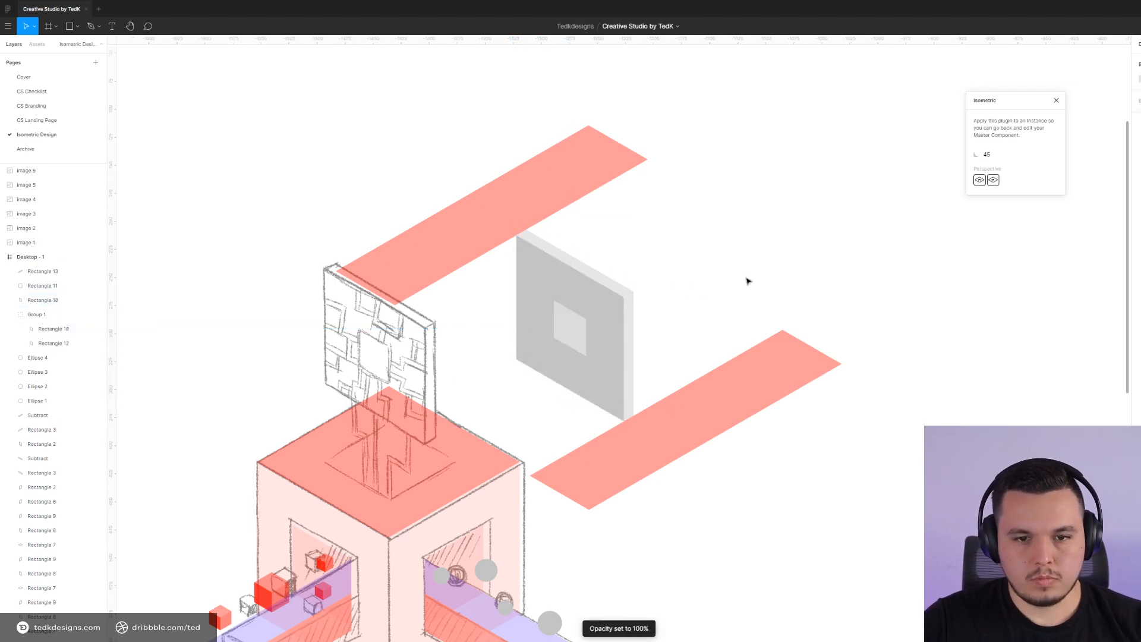
Draw a stepped light-colored line with the Pen tool from the small center square up past the sign's top edge
{"action": "left_click", "coordinate": [566, 323]}
{"action": "scroll", "coordinate": [567, 313], "scroll_direction": "up", "scroll_amount": 3}
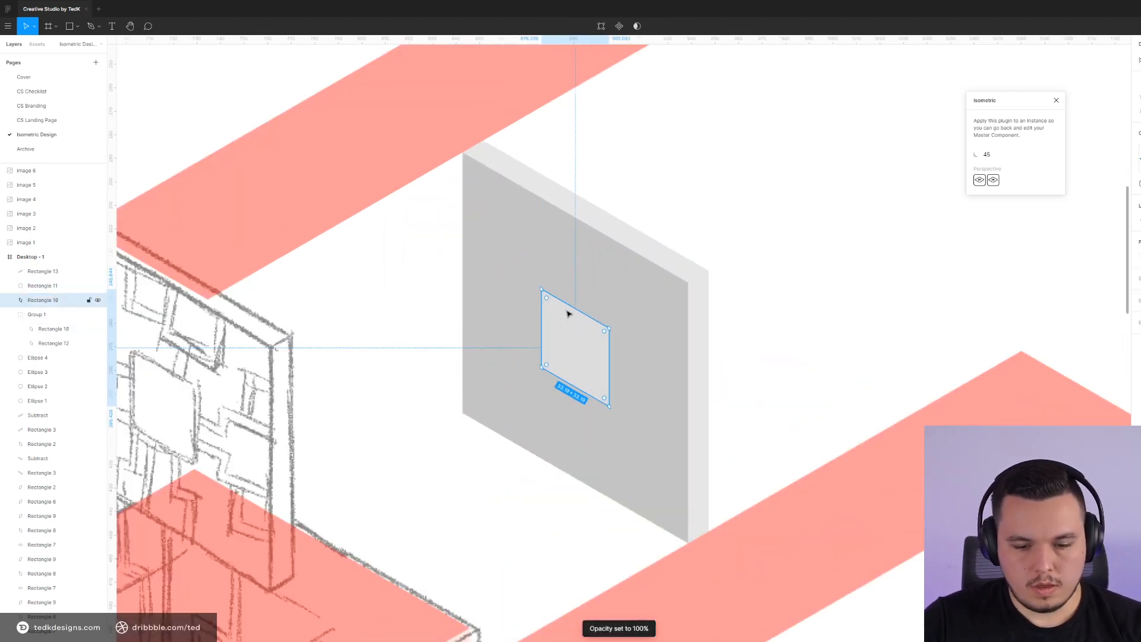
{"action": "key", "text": "p"}
{"action": "left_click", "coordinate": [612, 219]}
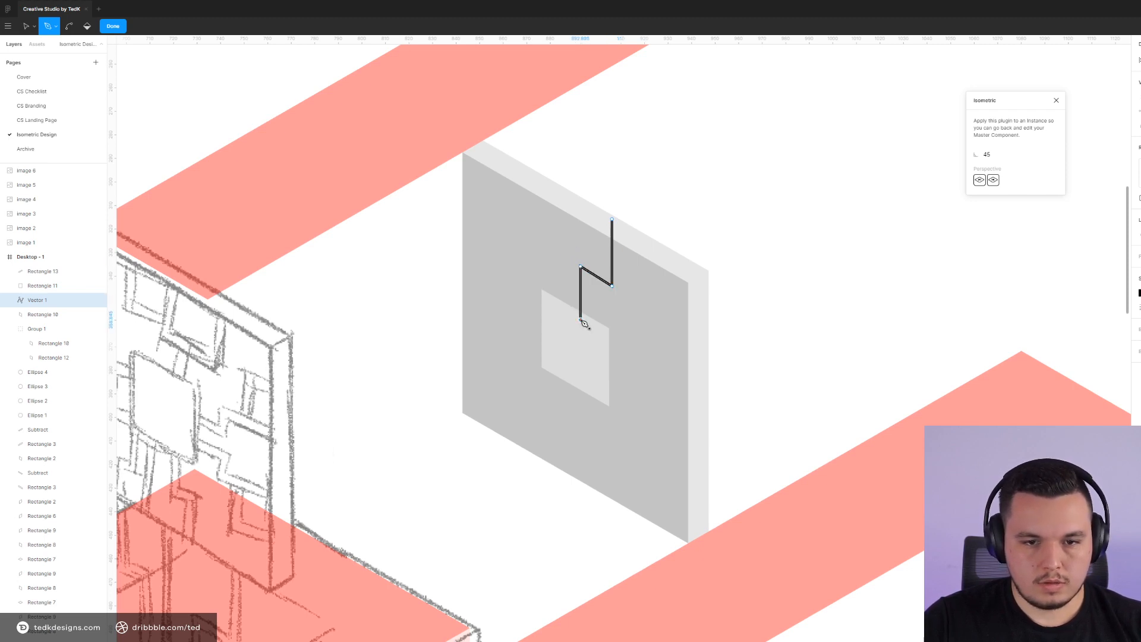
{"action": "key", "text": "Escape"}
{"action": "left_click", "coordinate": [585, 347]}
{"action": "left_click", "coordinate": [741, 196]}
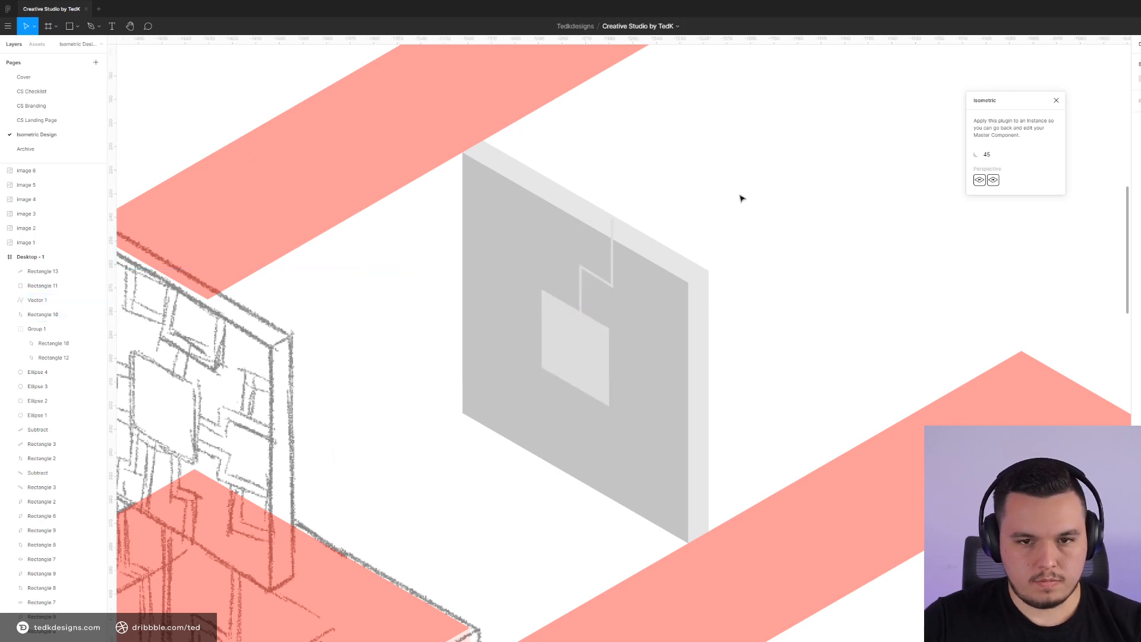
Delete the two wide red guide strips above and below the sign
{"action": "left_click", "coordinate": [458, 150]}
{"action": "left_click", "coordinate": [803, 501], "text": "shift"}
{"action": "scroll", "coordinate": [864, 538], "scroll_direction": "down", "scroll_amount": 4}
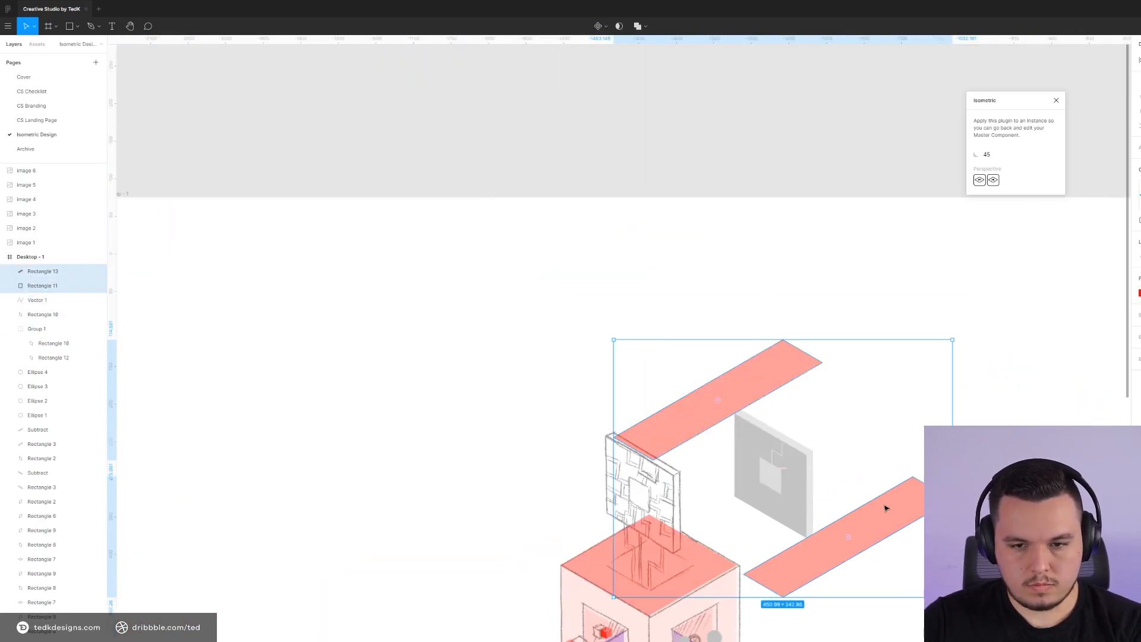
{"action": "key", "text": "Delete"}
Delete the stepped line running from the center square to the sign's top edge
{"action": "scroll", "coordinate": [853, 499], "scroll_direction": "up", "scroll_amount": 3}
{"action": "double_click", "coordinate": [703, 382]}
{"action": "scroll", "coordinate": [723, 394], "scroll_direction": "up", "scroll_amount": 3}
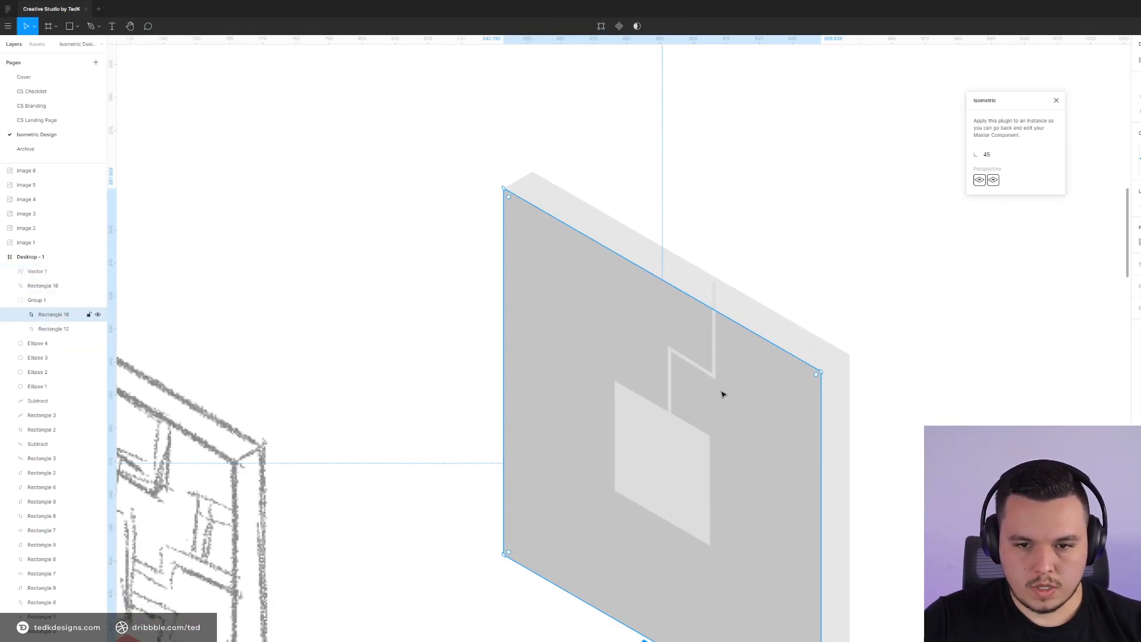
{"action": "scroll", "coordinate": [708, 252], "scroll_direction": "down", "scroll_amount": 3}
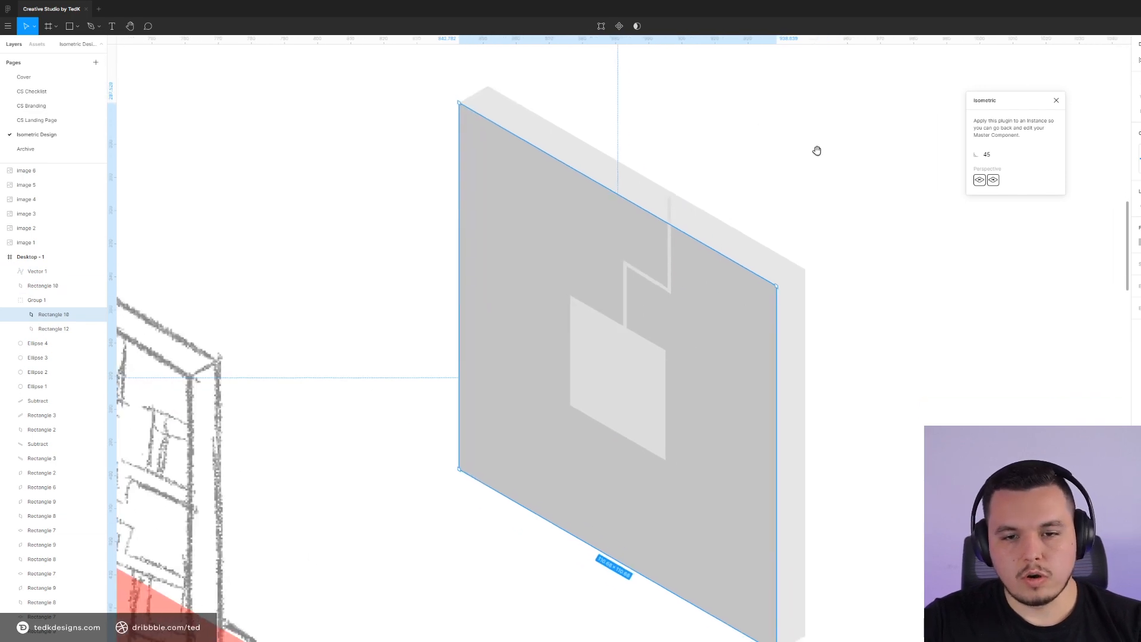
{"action": "left_click", "coordinate": [667, 212]}
{"action": "key", "text": "Delete"}
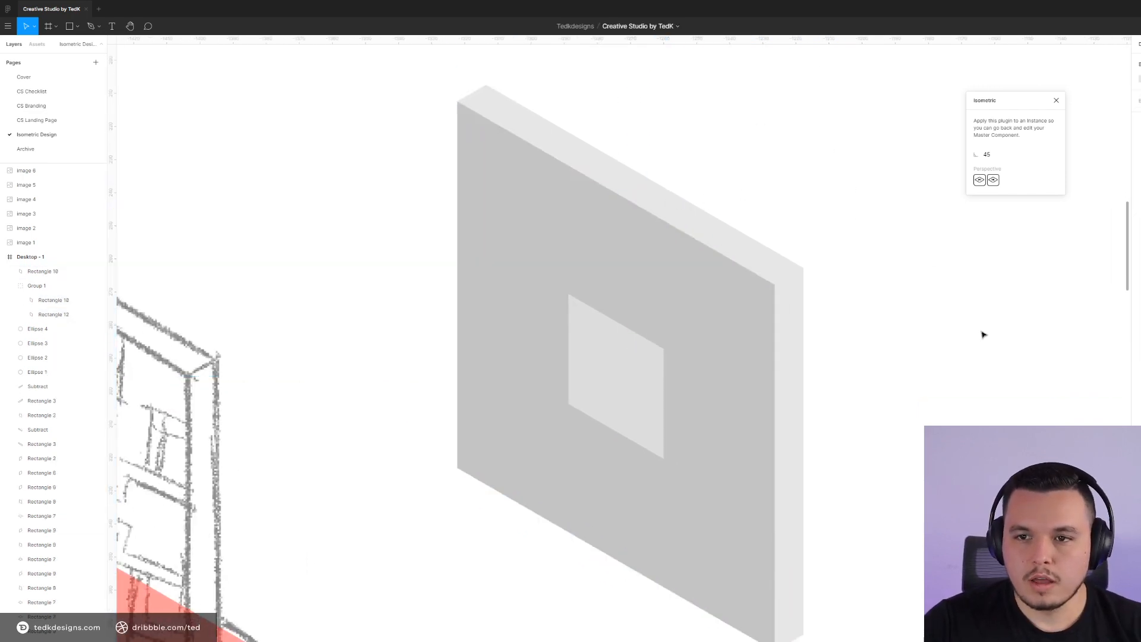
Turn a narrow vertical rectangle beside the sign into two thin red isometric guide strips at 40% opacity
{"action": "scroll", "coordinate": [936, 367], "scroll_direction": "down", "scroll_amount": 3}
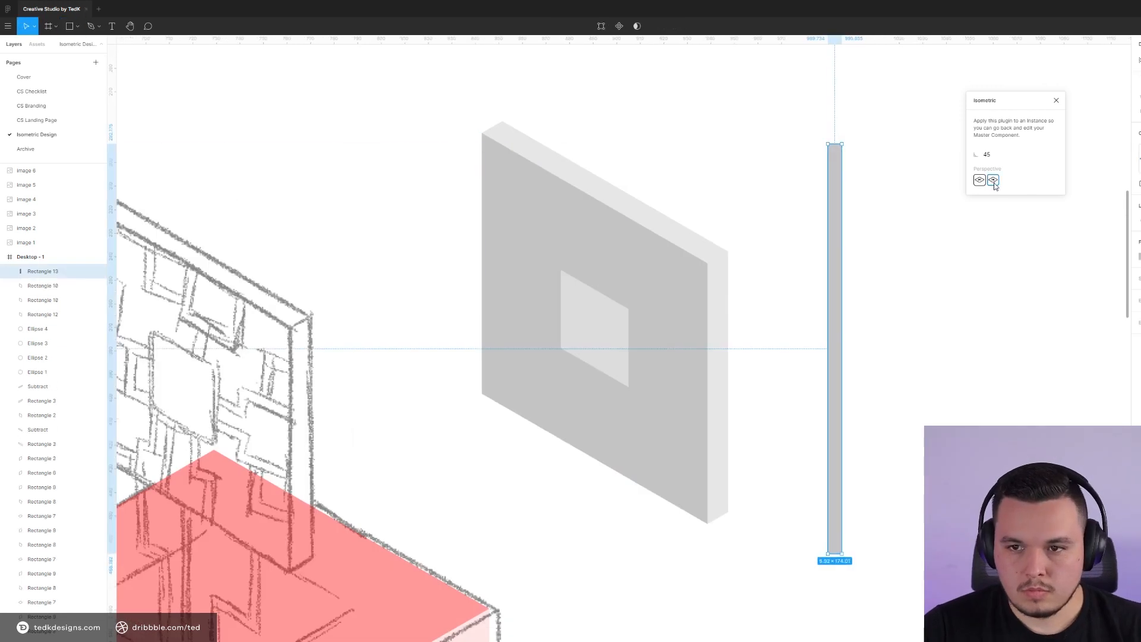
{"action": "left_click", "coordinate": [994, 181]}
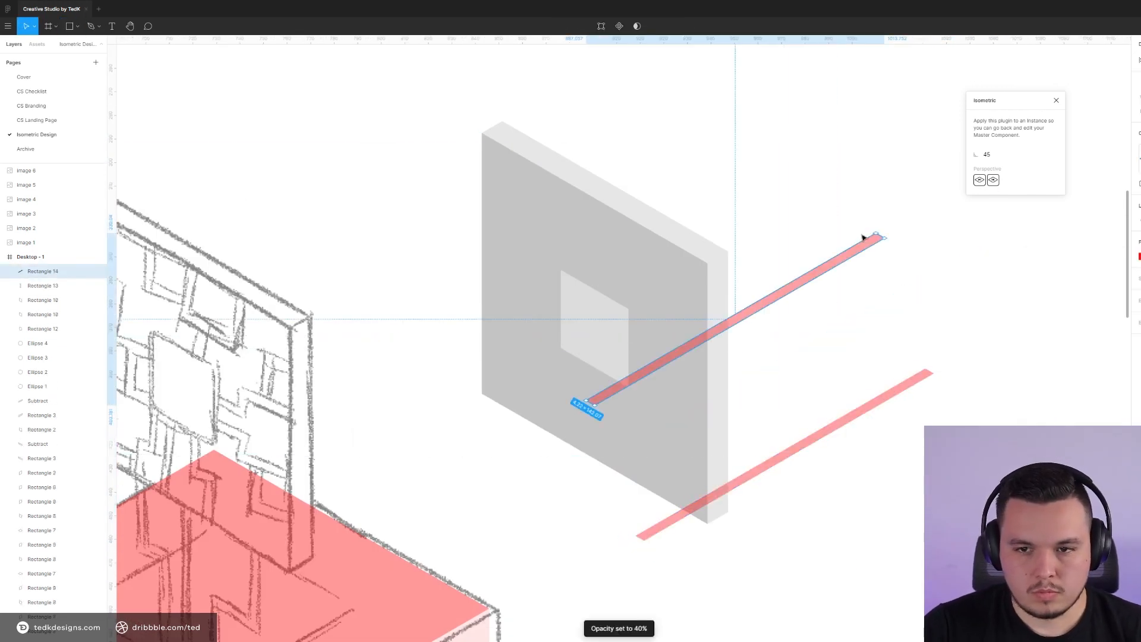